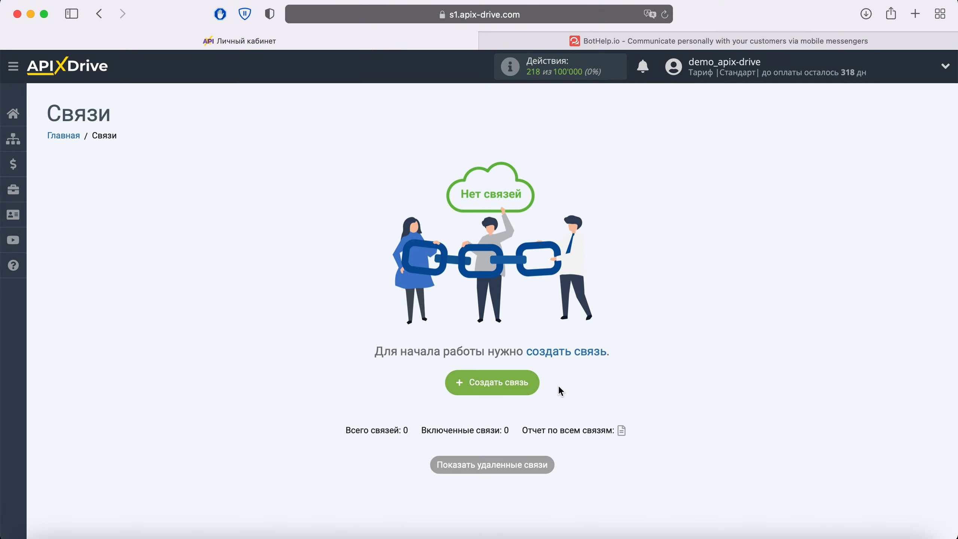
Start a new connection and pick BotHelp as the source system
{"action": "left_click", "coordinate": [529, 387]}
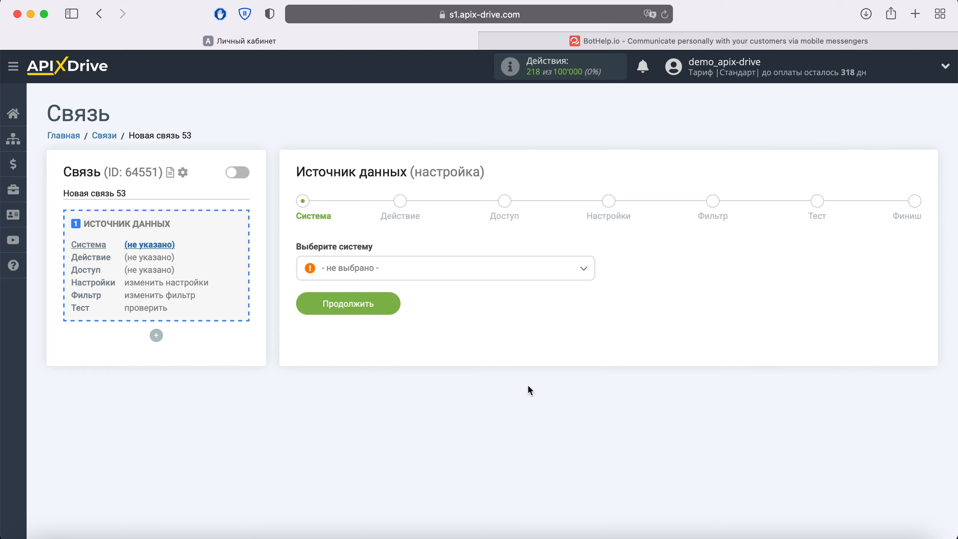
{"action": "left_click", "coordinate": [442, 278]}
{"action": "scroll", "coordinate": [475, 385], "scroll_direction": "down", "scroll_amount": 3}
{"action": "scroll", "coordinate": [453, 385], "scroll_direction": "down", "scroll_amount": 2}
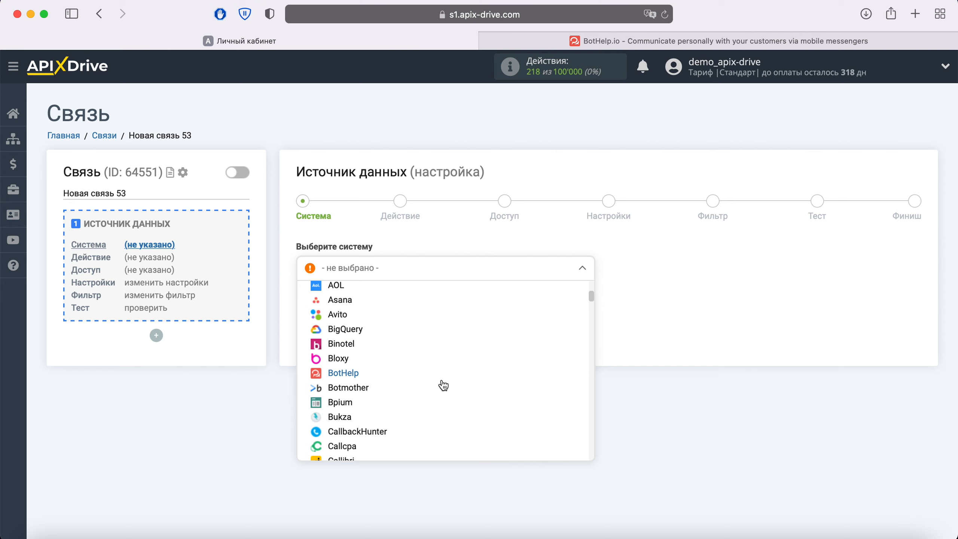
{"action": "left_click", "coordinate": [327, 369]}
{"action": "left_click", "coordinate": [388, 318]}
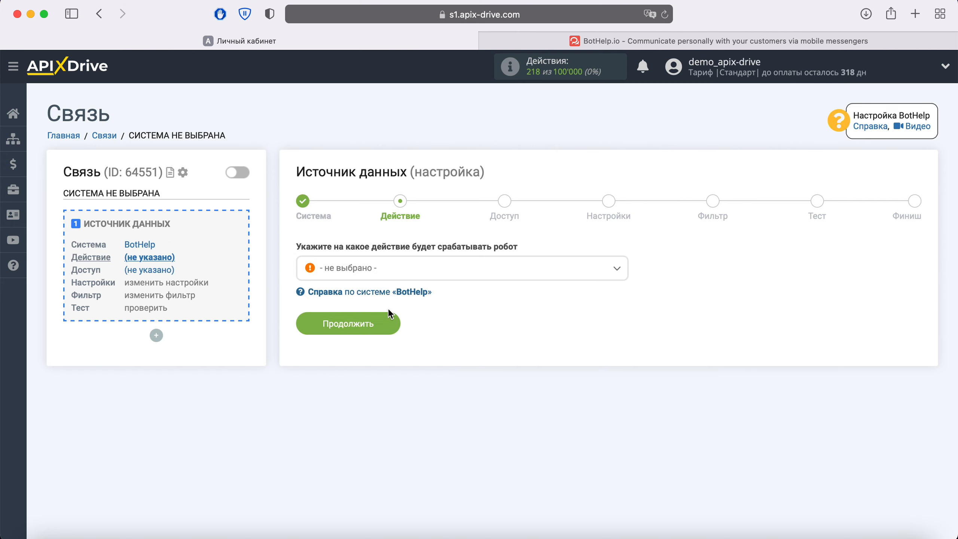
Set the BotHelp source action to Получить данные and continue to account access
{"action": "left_click", "coordinate": [428, 271]}
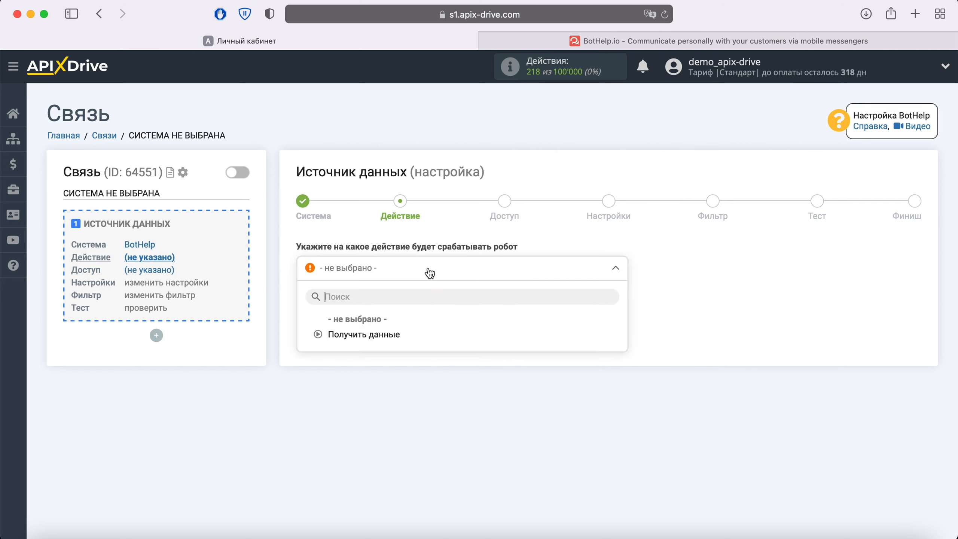
{"action": "left_click", "coordinate": [392, 333]}
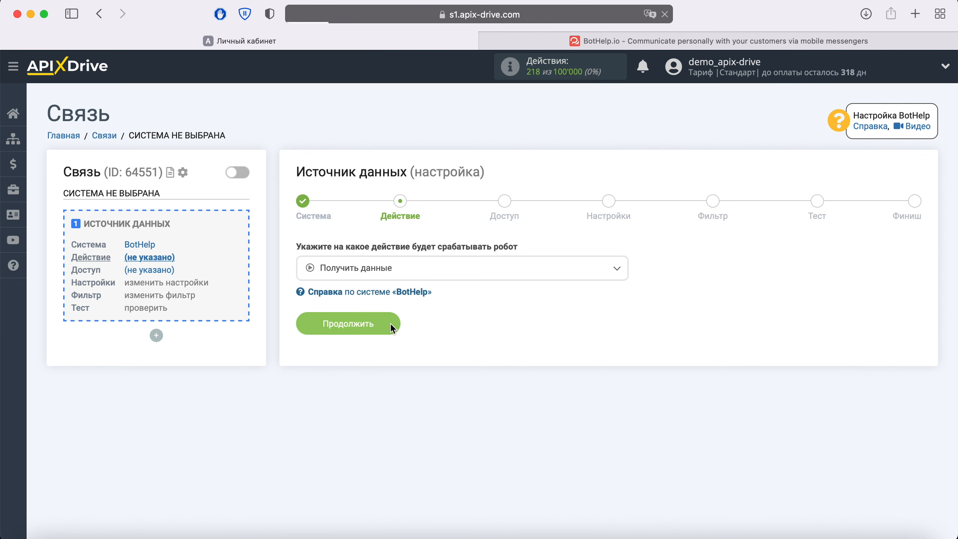
{"action": "left_click", "coordinate": [391, 326]}
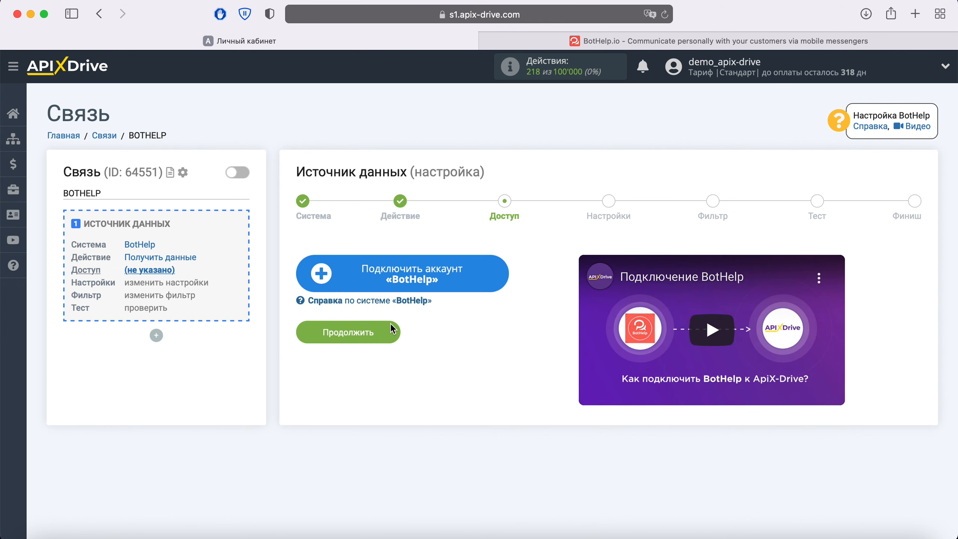
Connect and save a BotHelp account, then select it as the source login
{"action": "left_click", "coordinate": [494, 279]}
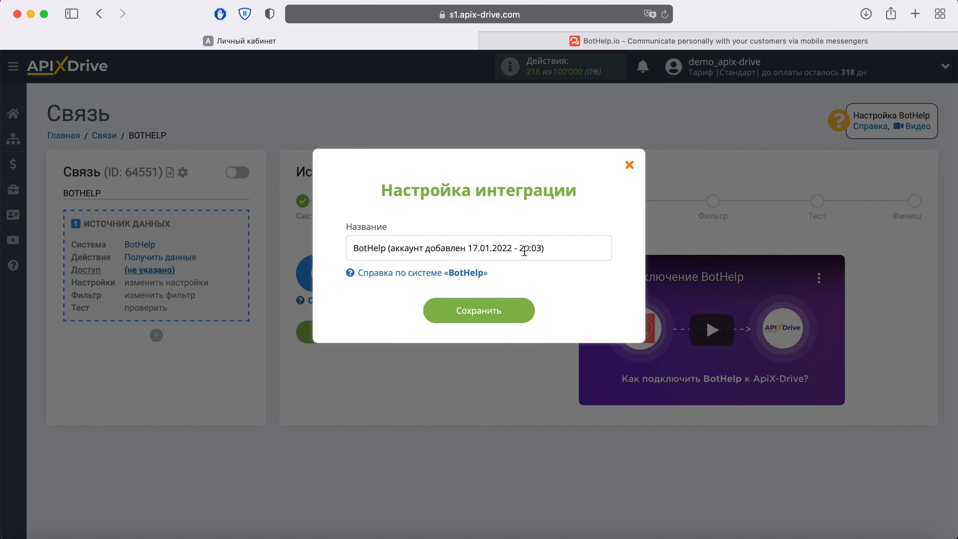
{"action": "left_click_drag", "start_coordinate": [556, 249], "coordinate": [340, 252]}
{"action": "left_click", "coordinate": [525, 310]}
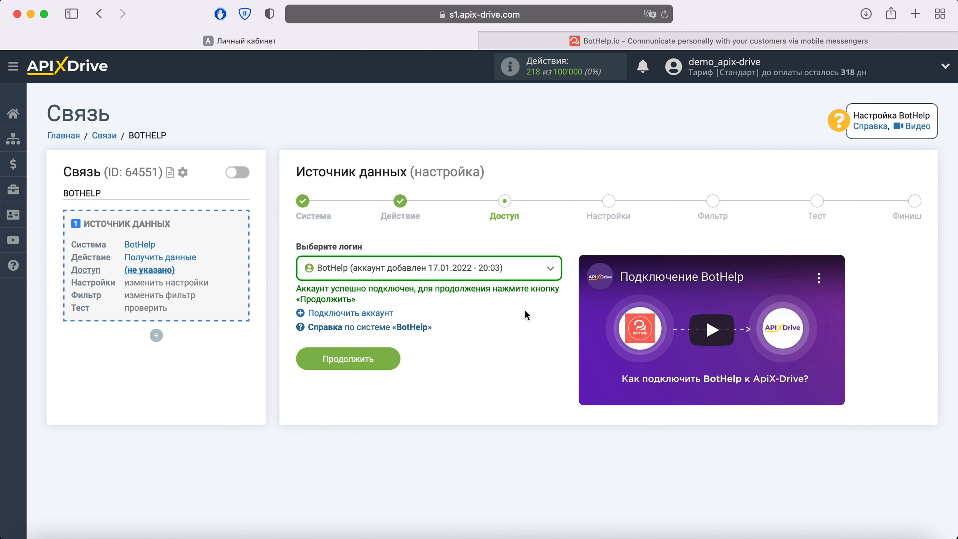
{"action": "left_click", "coordinate": [527, 269]}
{"action": "left_click", "coordinate": [485, 349]}
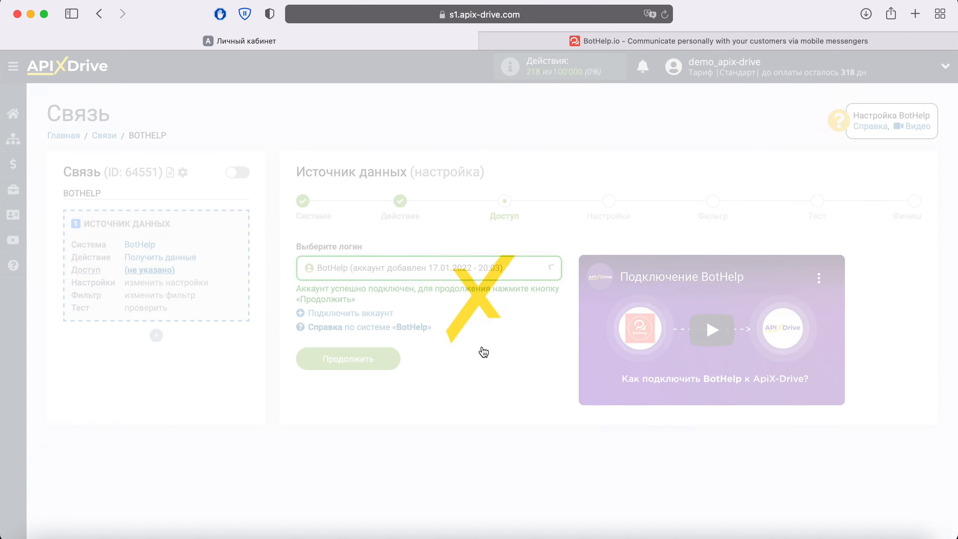
{"action": "left_click", "coordinate": [396, 361]}
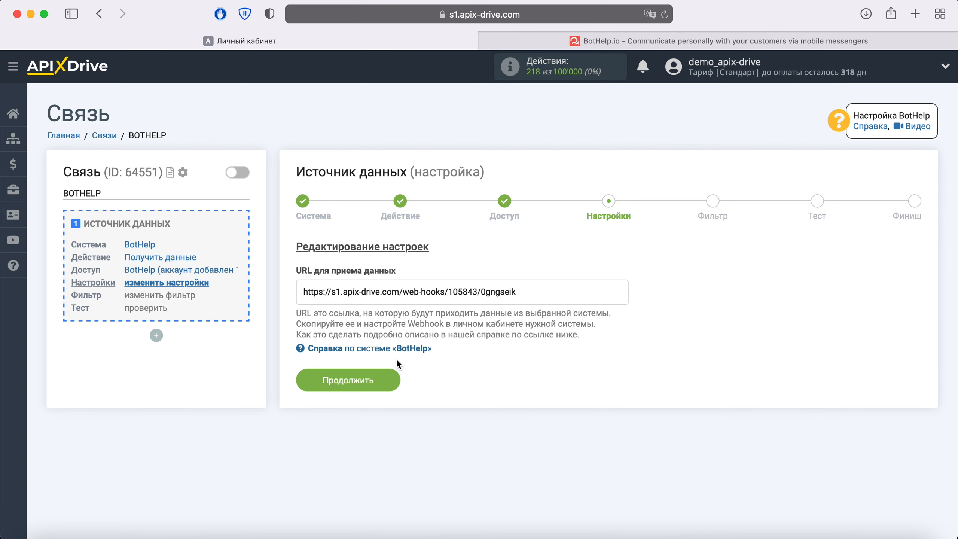
Copy the connection's webhook URL and go to the BotHelp flow editor
{"action": "left_click_drag", "start_coordinate": [522, 293], "coordinate": [298, 293]}
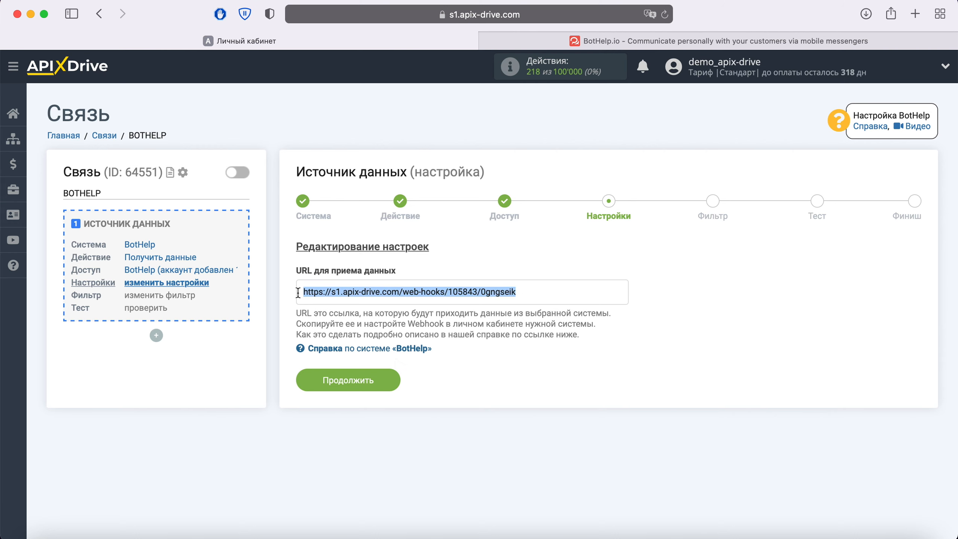
{"action": "right_click", "coordinate": [323, 299]}
{"action": "left_click", "coordinate": [353, 357]}
{"action": "left_click", "coordinate": [576, 42]}
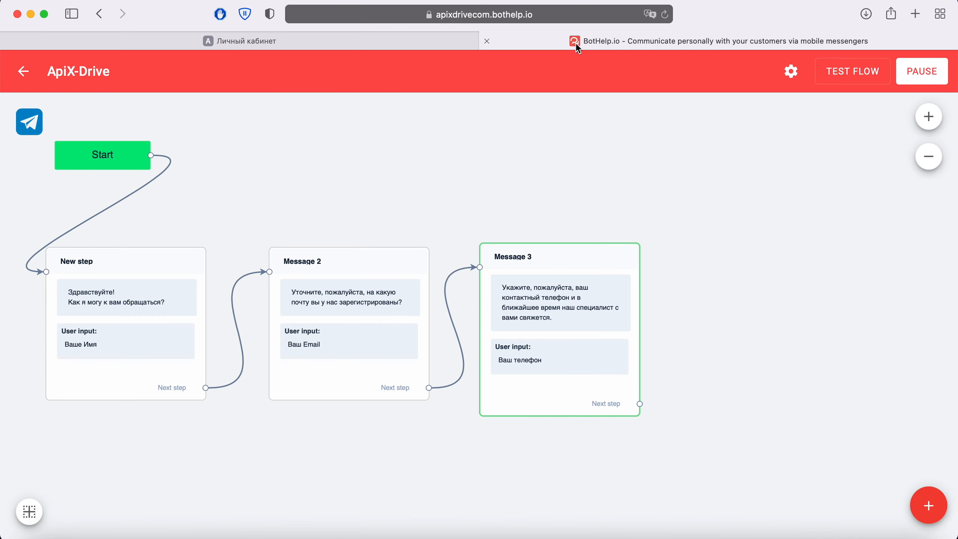
Add an Action 1 step to the flow, placed right of Message 3
{"action": "mouse_move", "coordinate": [928, 505]}
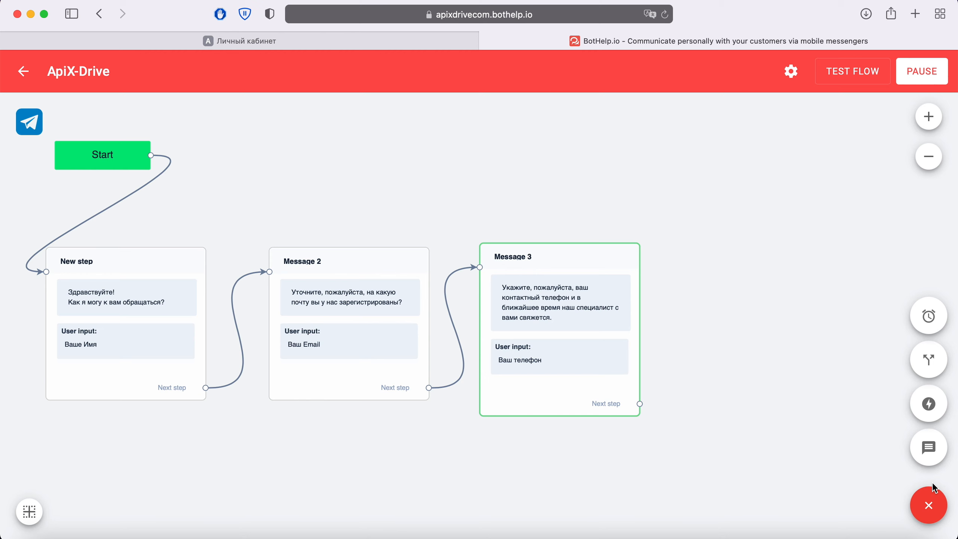
{"action": "left_click", "coordinate": [930, 405]}
{"action": "left_click_drag", "start_coordinate": [457, 305], "coordinate": [740, 251]}
{"action": "left_click", "coordinate": [758, 251]}
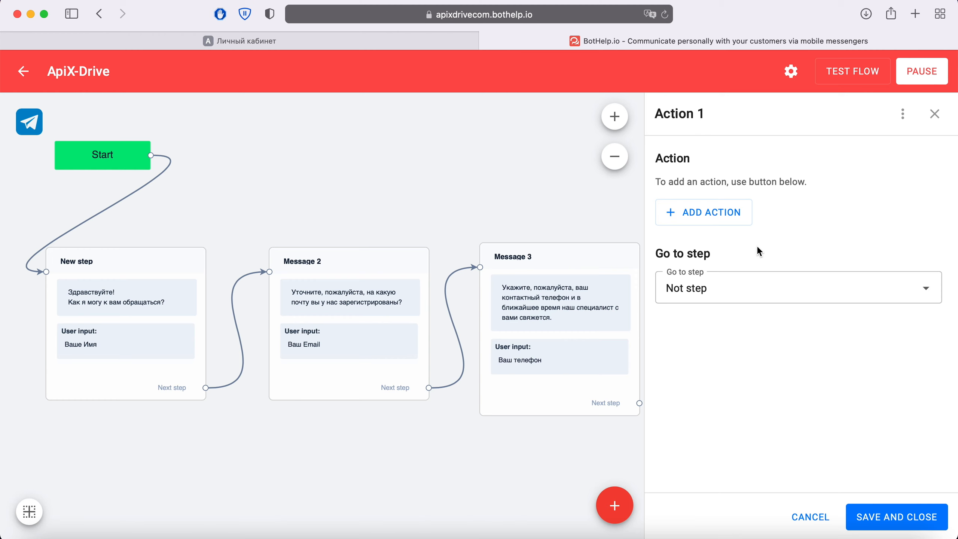
Give Action 1 a Send lead webhook action with the pasted ApiX-Drive URL, and save
{"action": "left_click", "coordinate": [727, 221]}
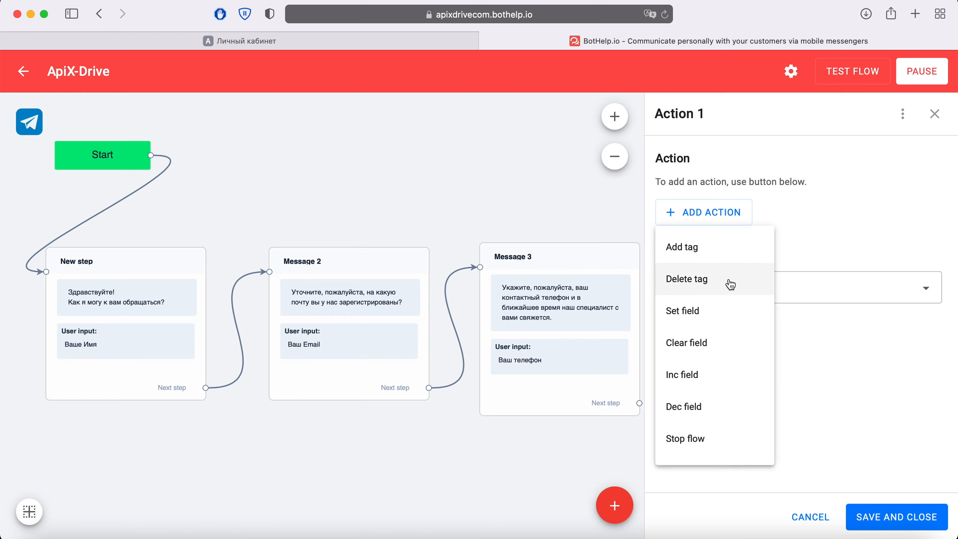
{"action": "scroll", "coordinate": [731, 285], "scroll_direction": "down", "scroll_amount": 5}
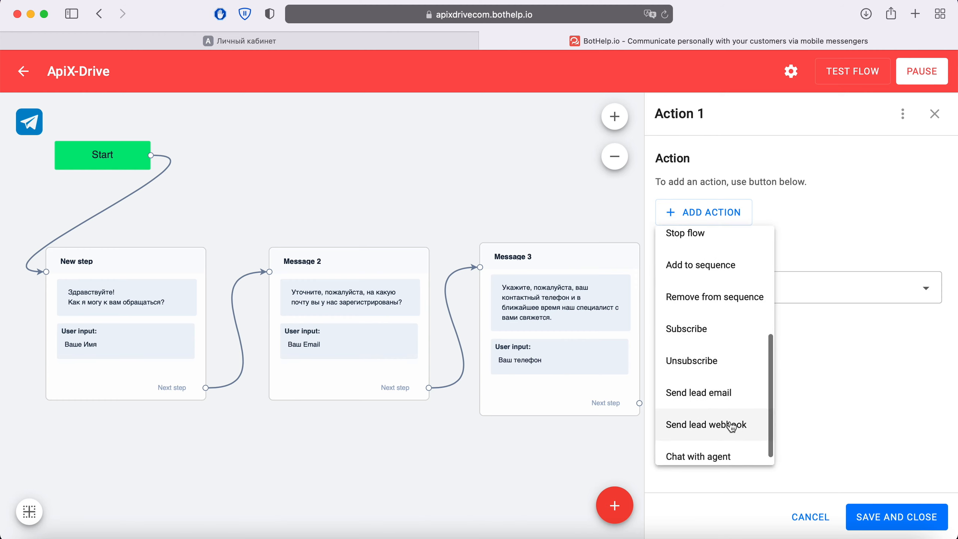
{"action": "left_click", "coordinate": [732, 425]}
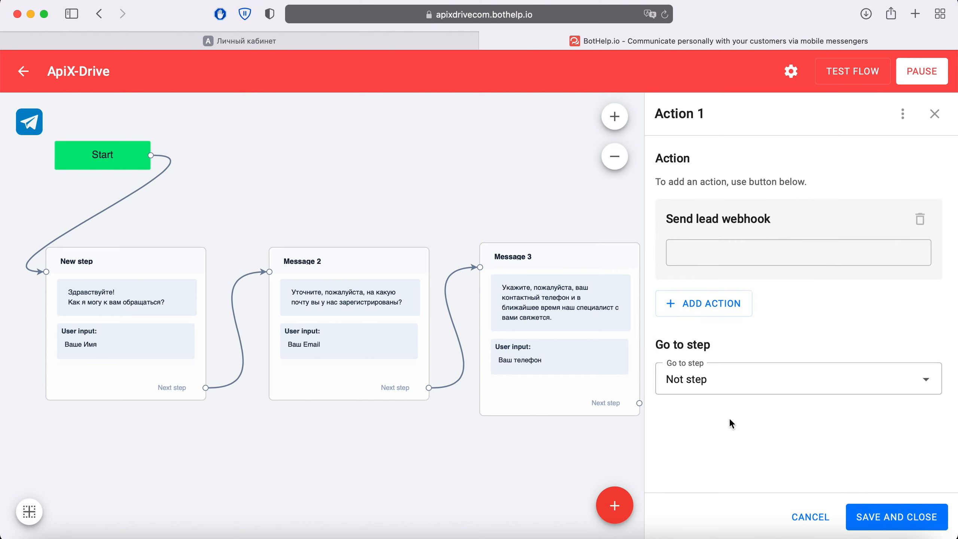
{"action": "right_click", "coordinate": [699, 254]}
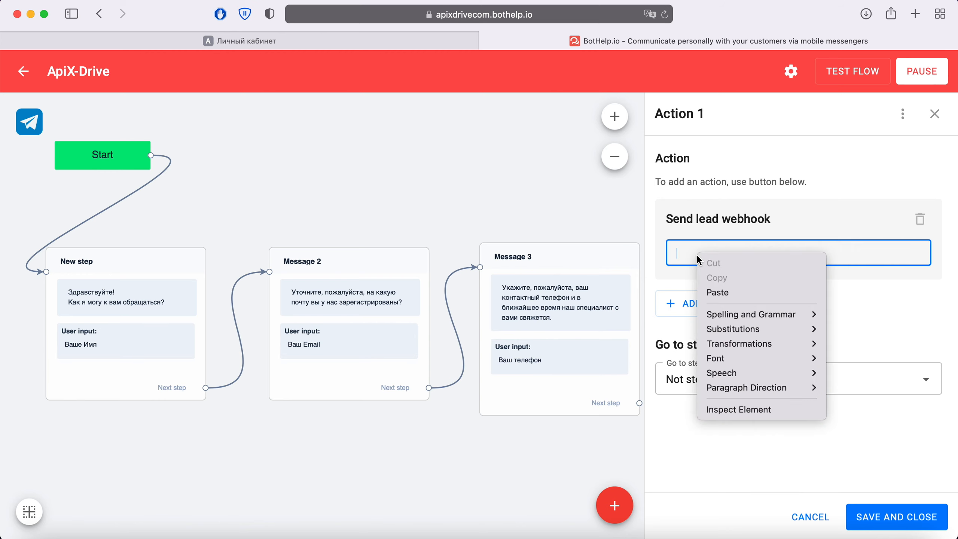
{"action": "left_click", "coordinate": [715, 292]}
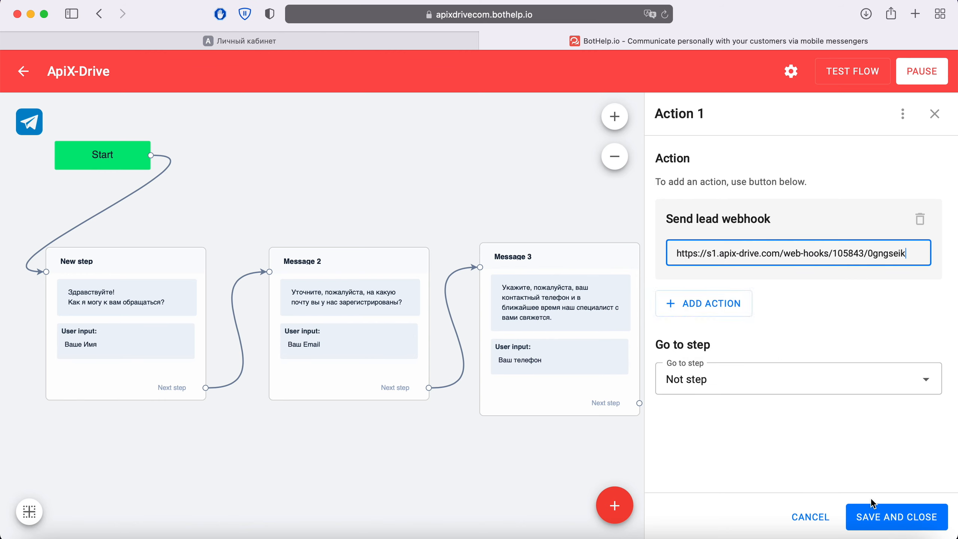
{"action": "left_click", "coordinate": [880, 515]}
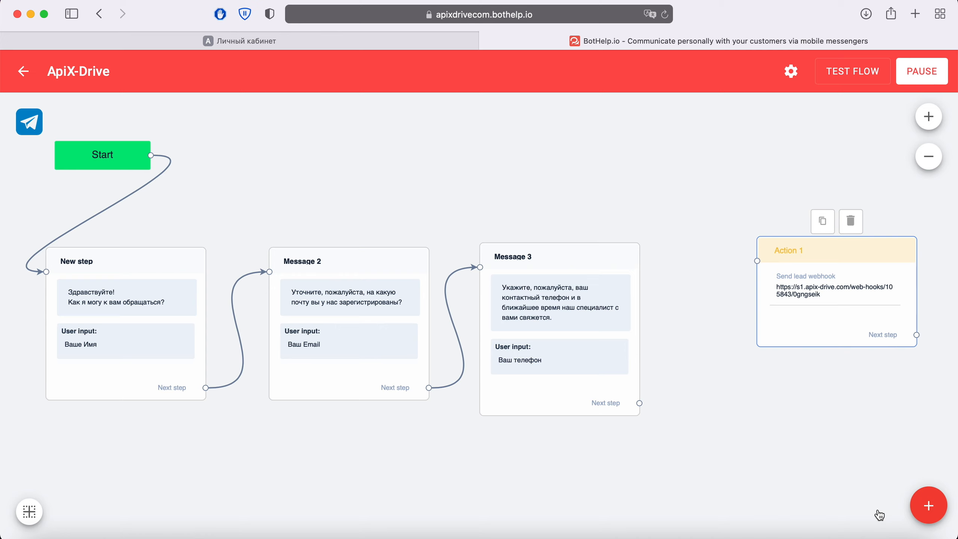
Link Message 3 to Action 1 and verify Message 2 saves its answer as email
{"action": "left_click_drag", "start_coordinate": [639, 403], "coordinate": [750, 280]}
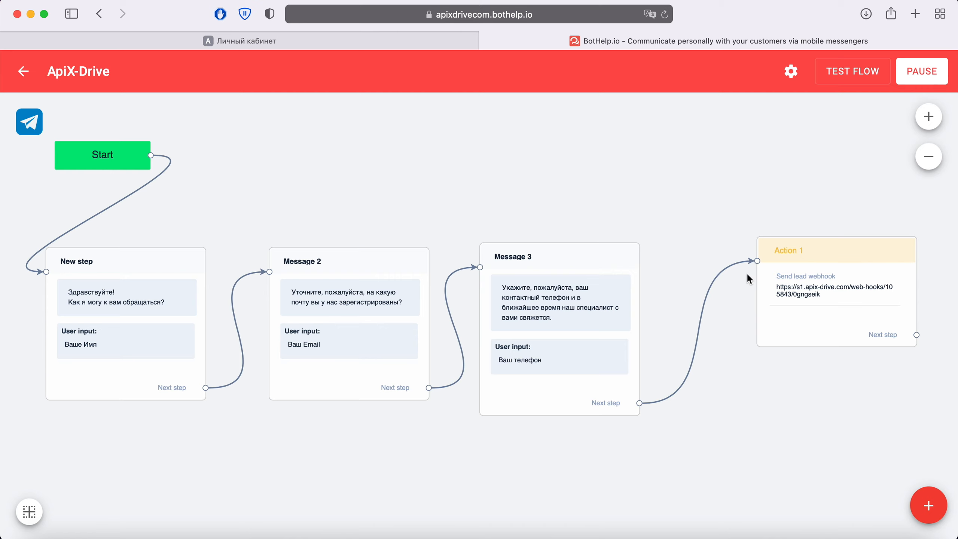
{"action": "left_click", "coordinate": [354, 304]}
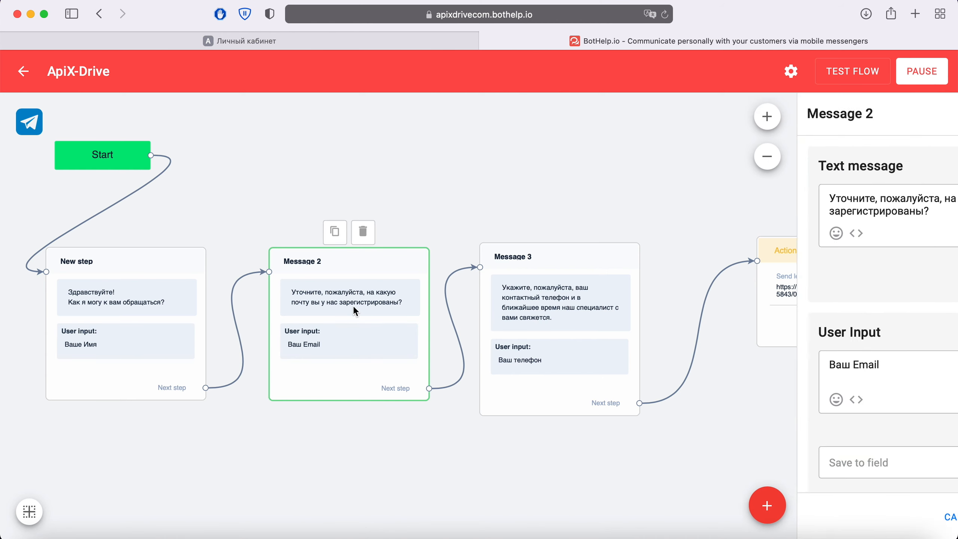
{"action": "left_click_drag", "start_coordinate": [667, 333], "coordinate": [730, 335]}
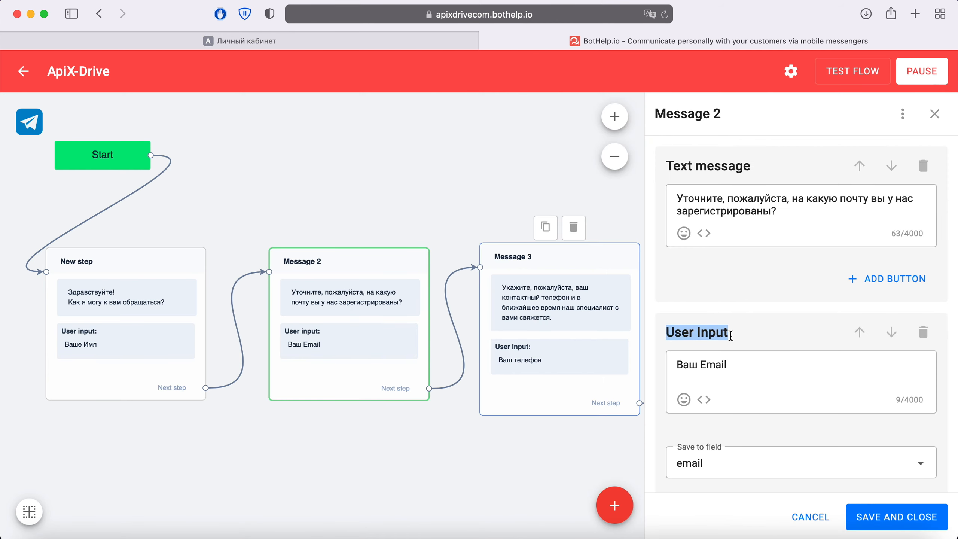
{"action": "left_click", "coordinate": [750, 334]}
{"action": "scroll", "coordinate": [750, 333], "scroll_direction": "down", "scroll_amount": 1}
{"action": "left_click", "coordinate": [747, 422]}
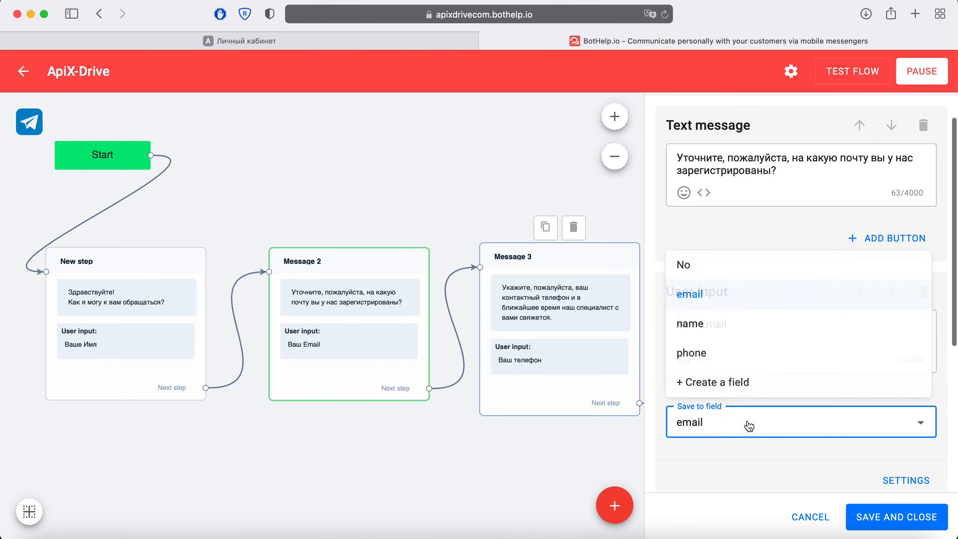
{"action": "left_click", "coordinate": [742, 465]}
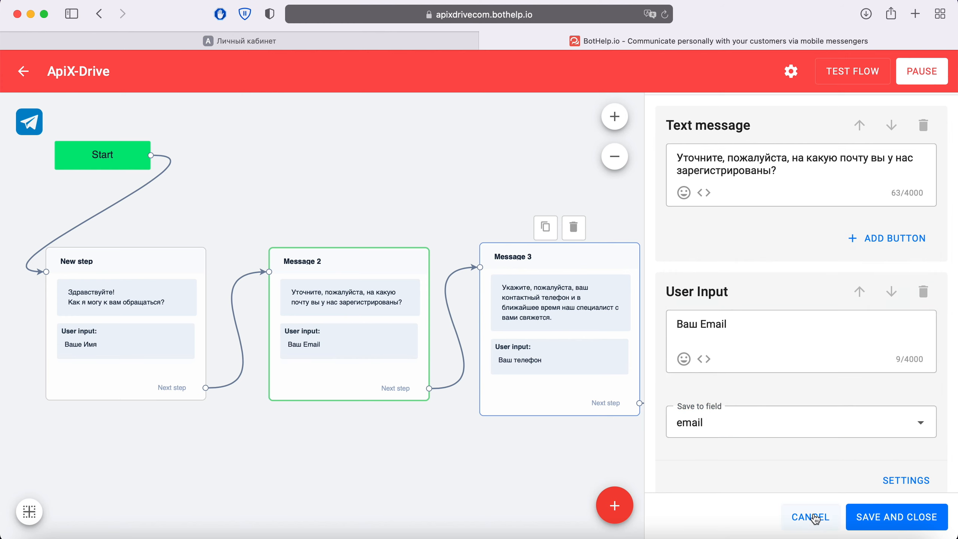
{"action": "left_click", "coordinate": [807, 516]}
Verify Message 3 saves its answer as phone, then launch TEST FLOW
{"action": "left_click", "coordinate": [572, 308]}
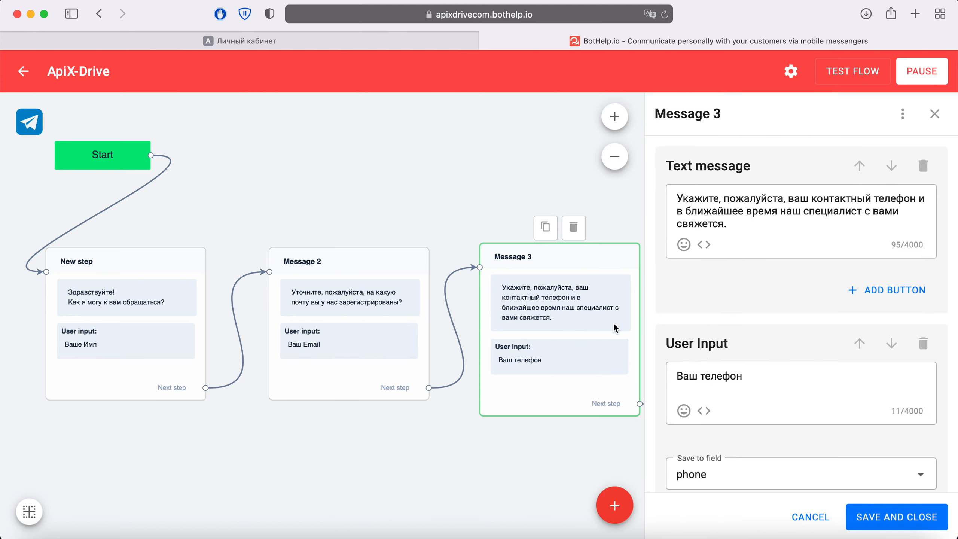
{"action": "left_click_drag", "start_coordinate": [669, 345], "coordinate": [729, 346]}
{"action": "left_click", "coordinate": [755, 347]}
{"action": "scroll", "coordinate": [762, 397], "scroll_direction": "down", "scroll_amount": 2}
{"action": "left_click", "coordinate": [762, 417]}
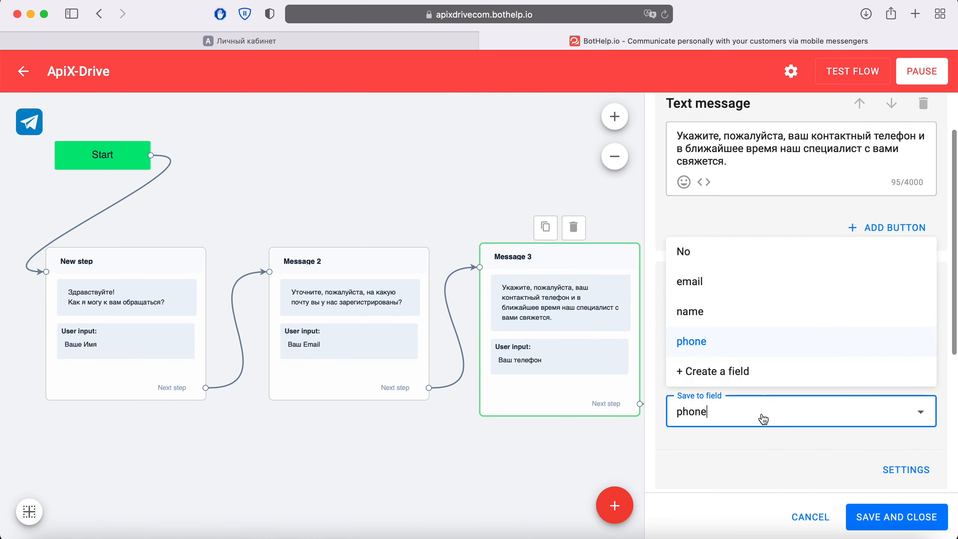
{"action": "left_click", "coordinate": [750, 444]}
{"action": "left_click", "coordinate": [811, 518]}
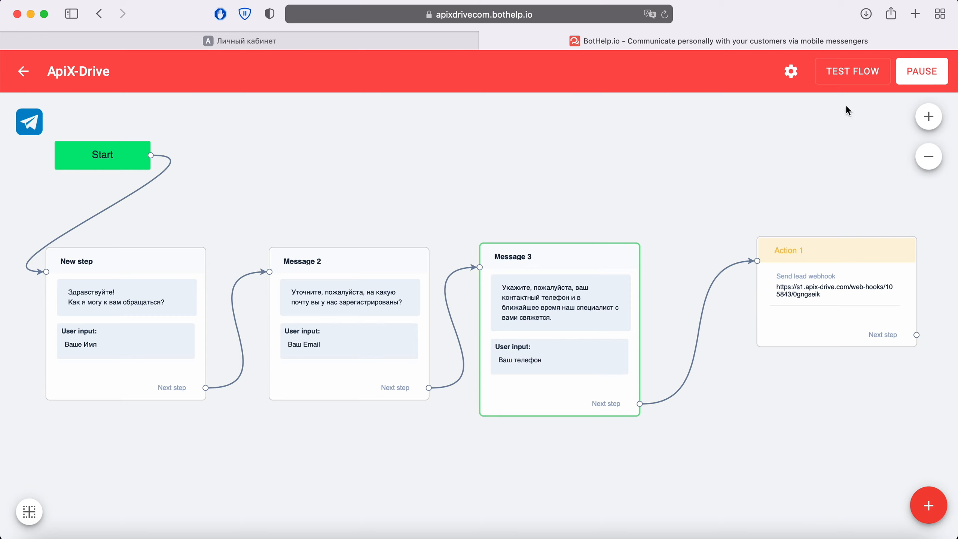
{"action": "left_click", "coordinate": [852, 75]}
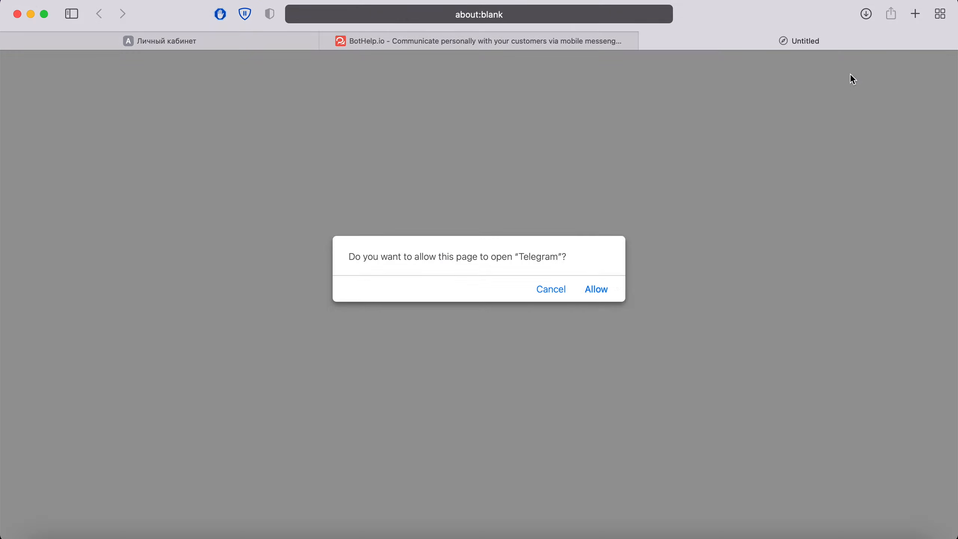
Open Telegram, start the test bot chat, and reply with a test name
{"action": "left_click", "coordinate": [598, 289]}
{"action": "left_click", "coordinate": [598, 525]}
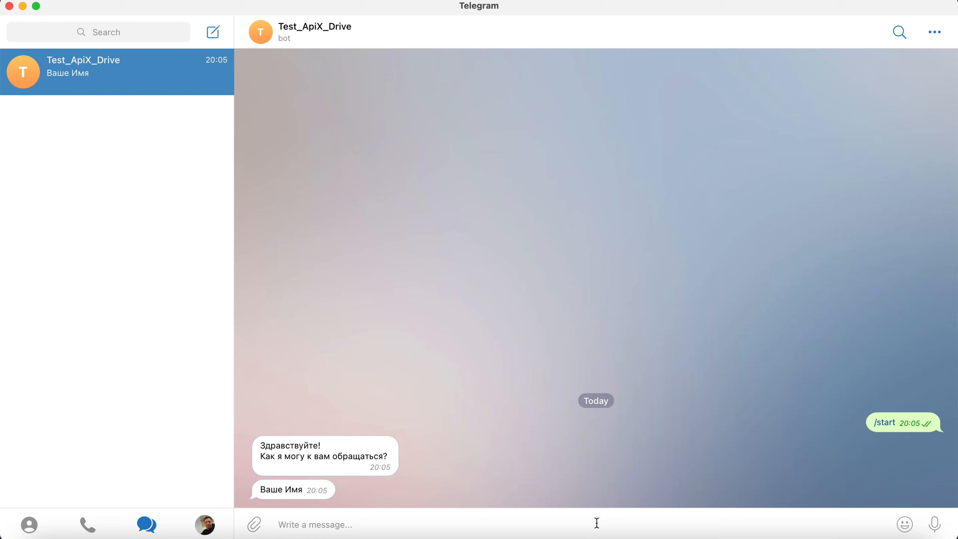
{"action": "type", "text": "Dima"}
{"action": "key", "text": "Return"}
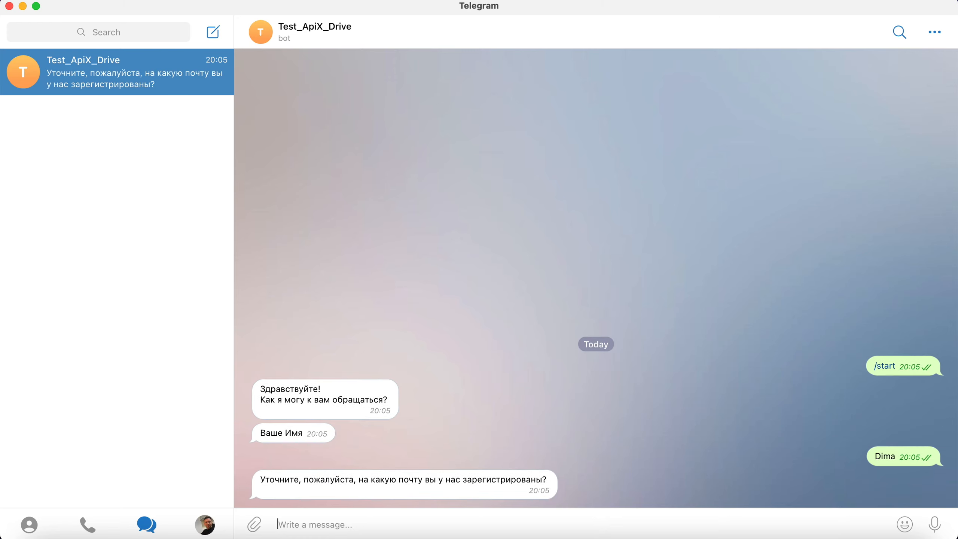
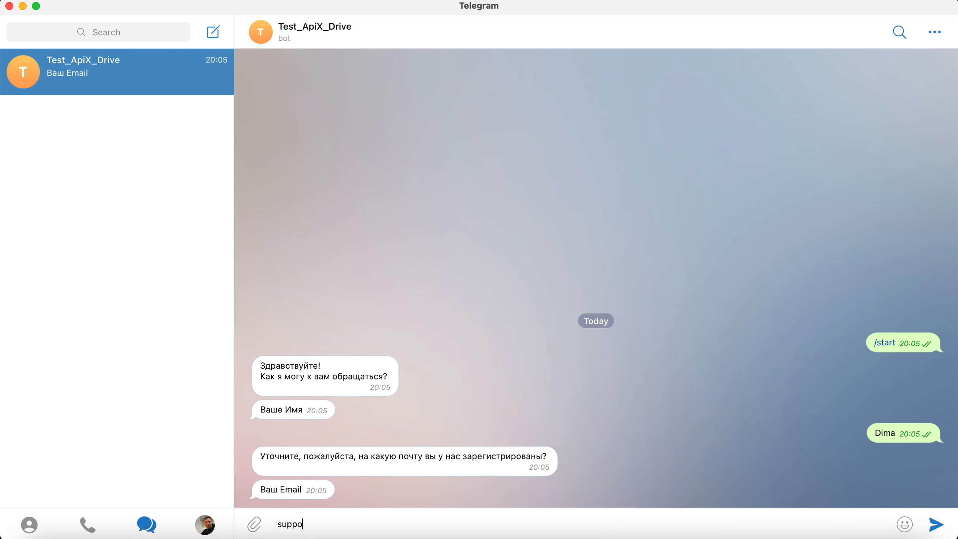
Reply to the bot with a test e-mail address and a phone number
{"action": "key", "text": "Return"}
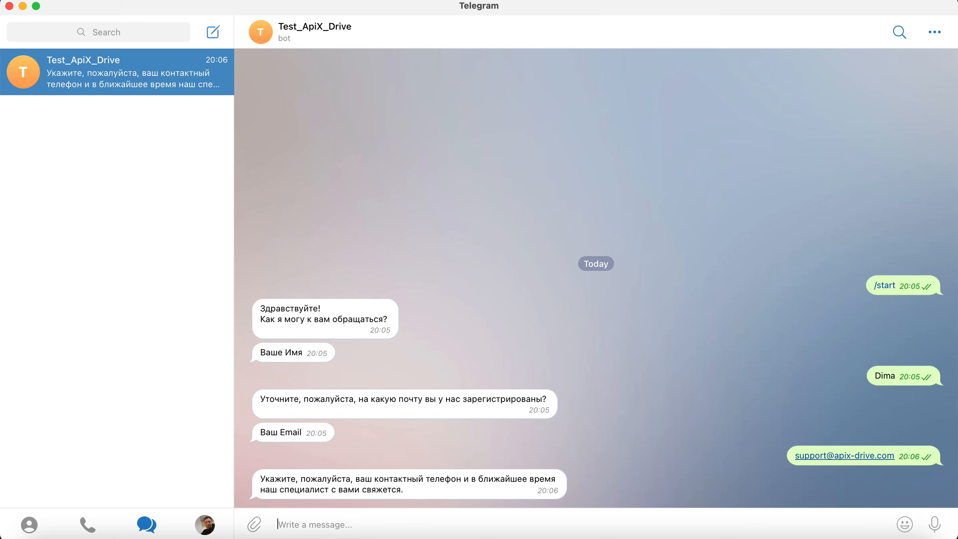
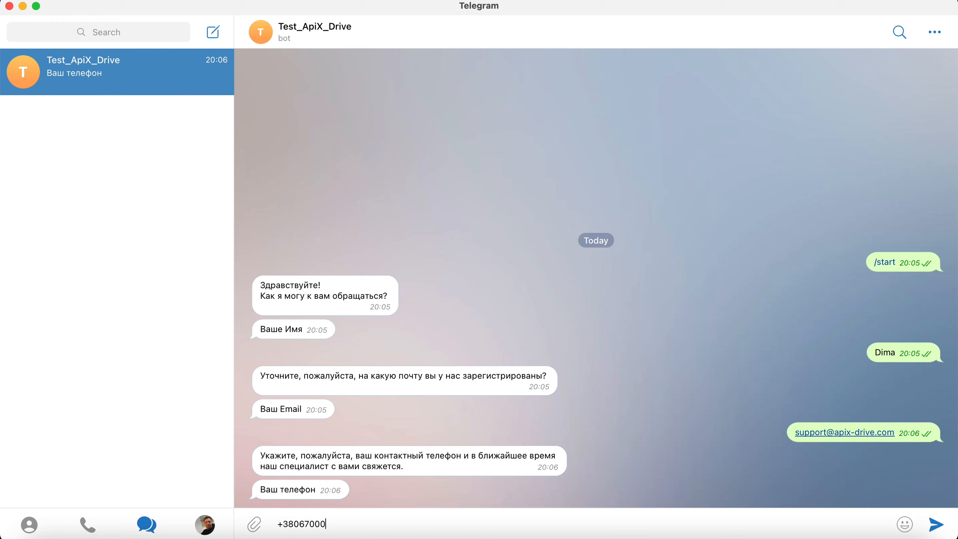
{"action": "key", "text": "Return"}
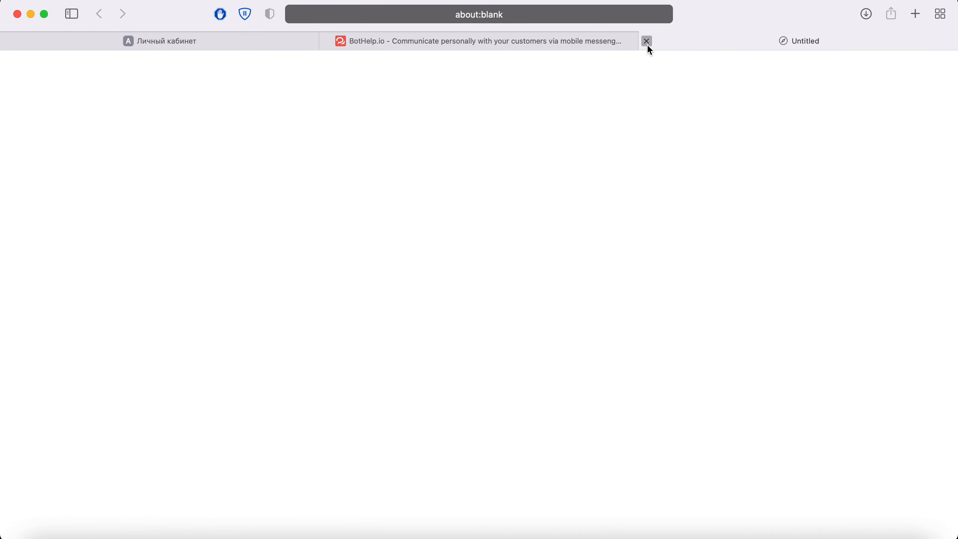
Back in ApiX-Drive, pass Settings and Filter, review the received test contact, and finish
{"action": "left_click", "coordinate": [646, 41]}
{"action": "left_click", "coordinate": [321, 41]}
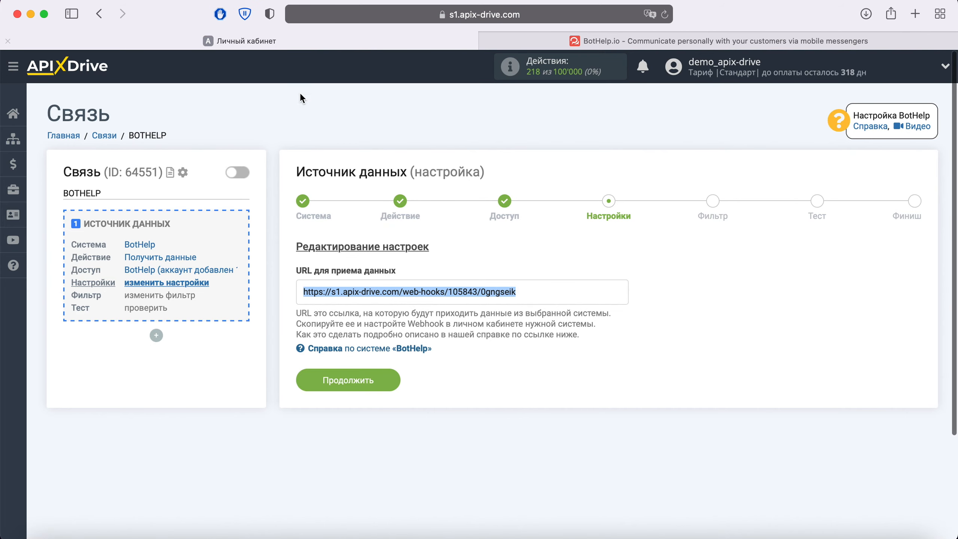
{"action": "left_click", "coordinate": [388, 379]}
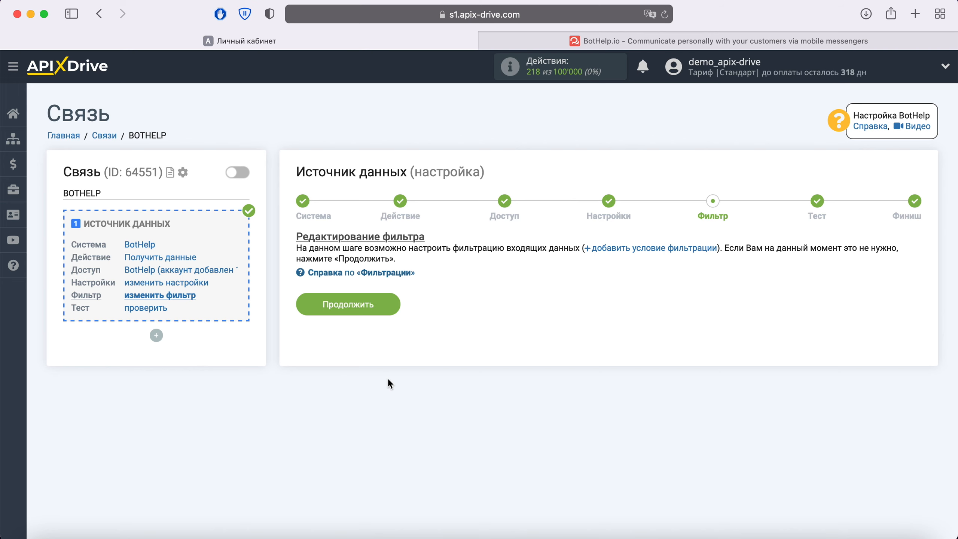
{"action": "left_click", "coordinate": [389, 302]}
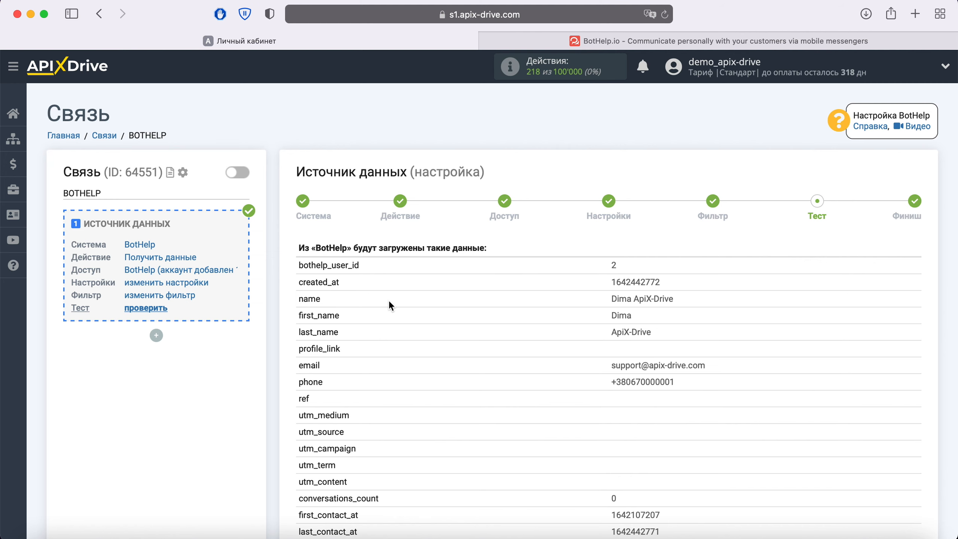
{"action": "scroll", "coordinate": [389, 301], "scroll_direction": "down", "scroll_amount": 5}
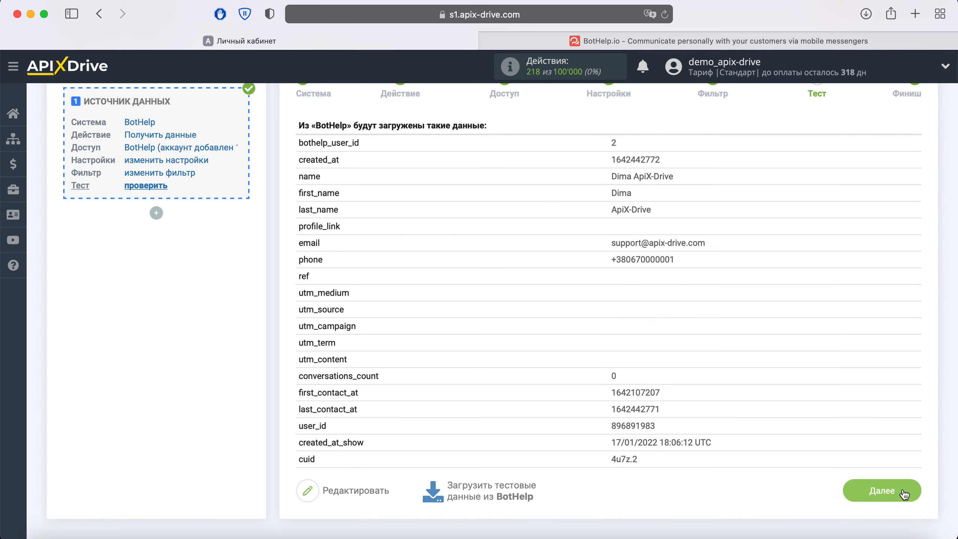
{"action": "left_click", "coordinate": [883, 491]}
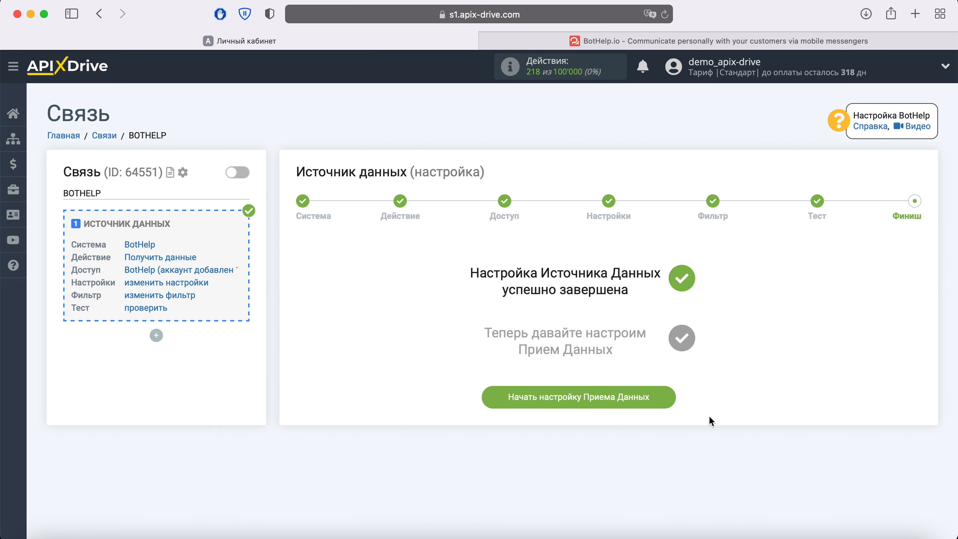
Begin receiver setup and choose Viber as the receiving system
{"action": "left_click", "coordinate": [665, 389]}
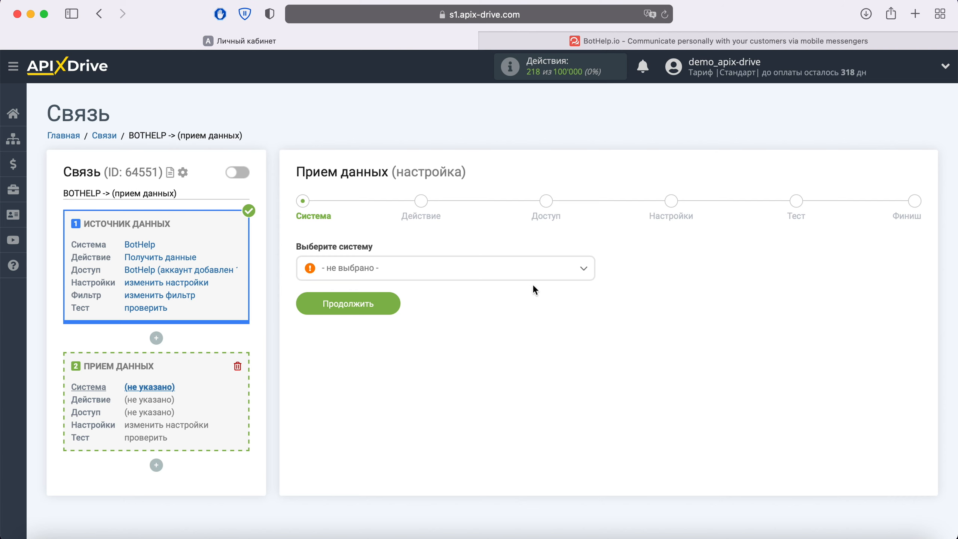
{"action": "left_click", "coordinate": [520, 268]}
{"action": "scroll", "coordinate": [508, 349], "scroll_direction": "down", "scroll_amount": 10}
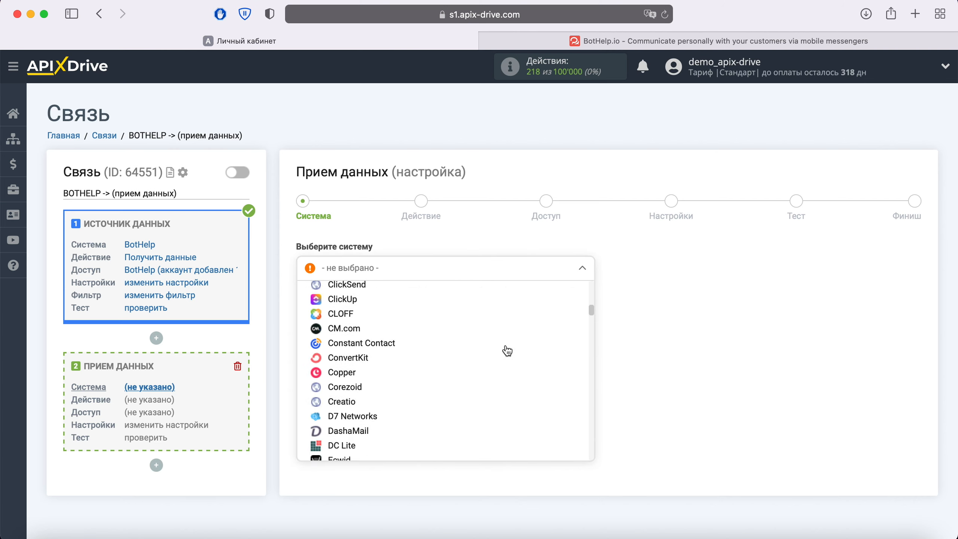
{"action": "scroll", "coordinate": [507, 351], "scroll_direction": "down", "scroll_amount": 15}
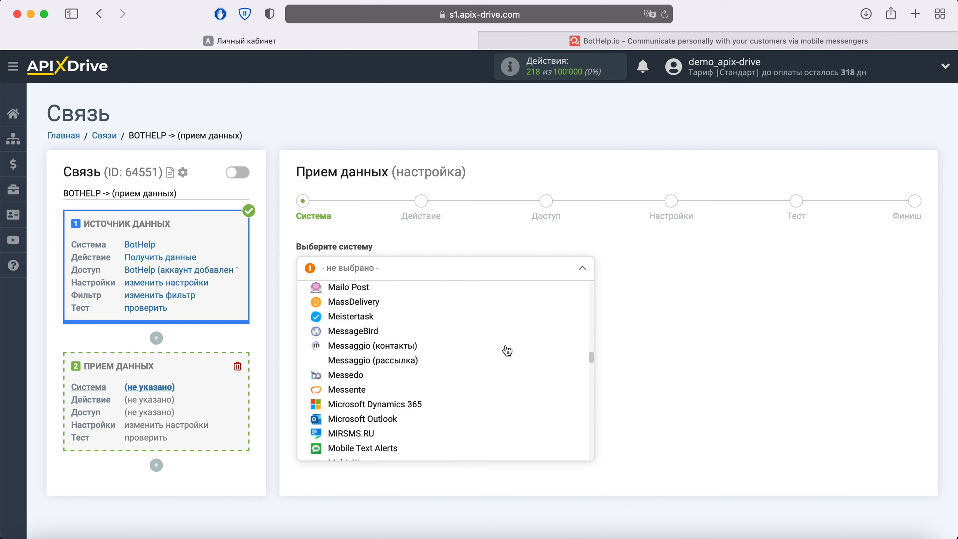
{"action": "scroll", "coordinate": [508, 351], "scroll_direction": "down", "scroll_amount": 15}
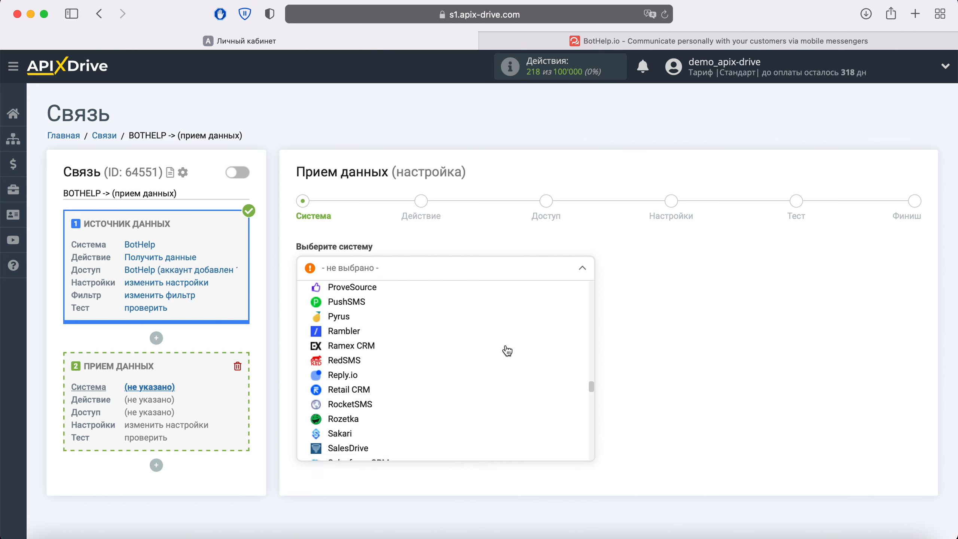
{"action": "scroll", "coordinate": [507, 351], "scroll_direction": "down", "scroll_amount": 15}
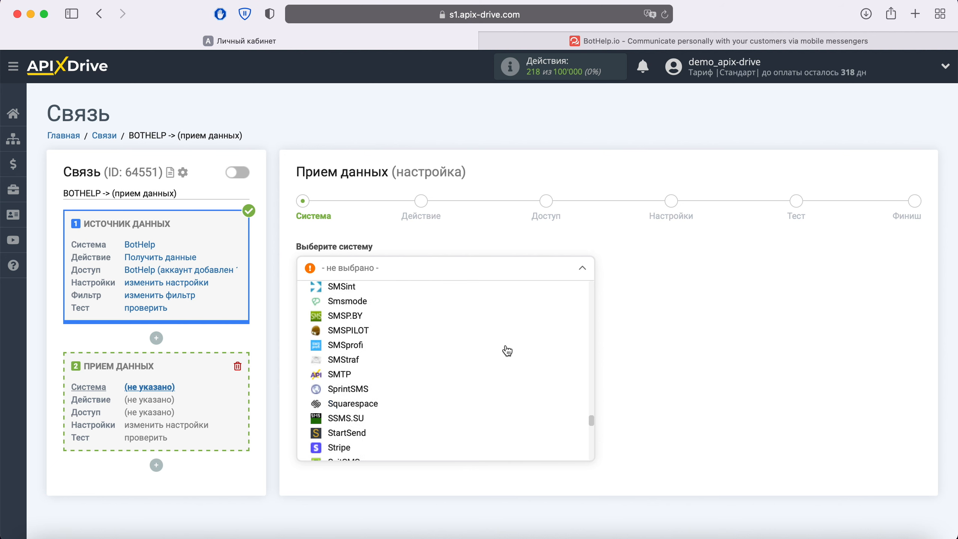
{"action": "scroll", "coordinate": [508, 351], "scroll_direction": "down", "scroll_amount": 15}
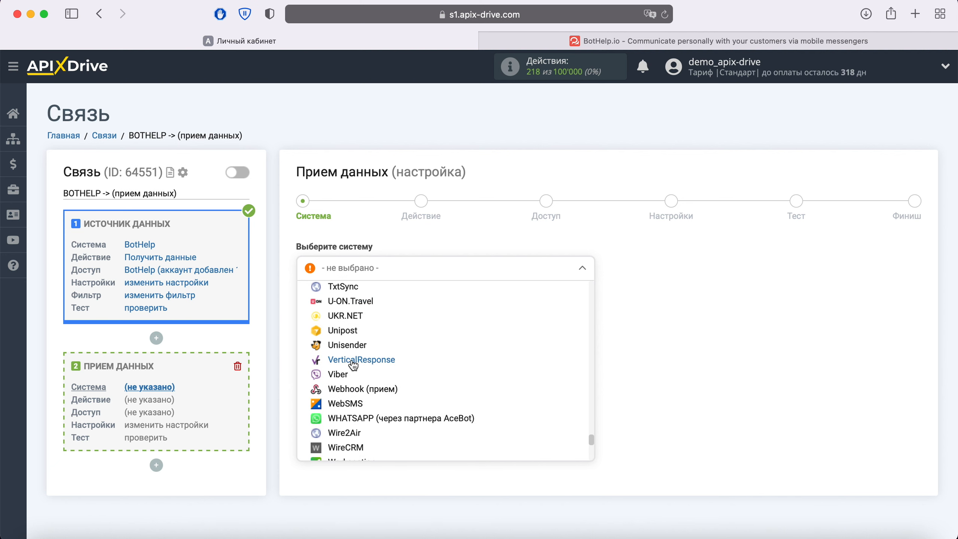
{"action": "left_click", "coordinate": [342, 374]}
{"action": "left_click", "coordinate": [386, 306]}
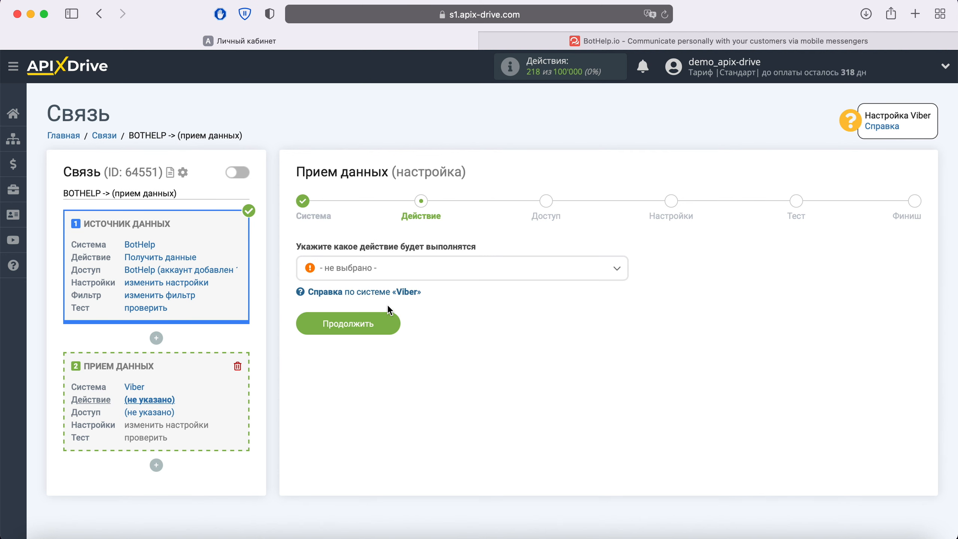
Set the Viber action to Отправить сообщение and continue to account access
{"action": "left_click", "coordinate": [406, 271]}
{"action": "left_click", "coordinate": [414, 333]}
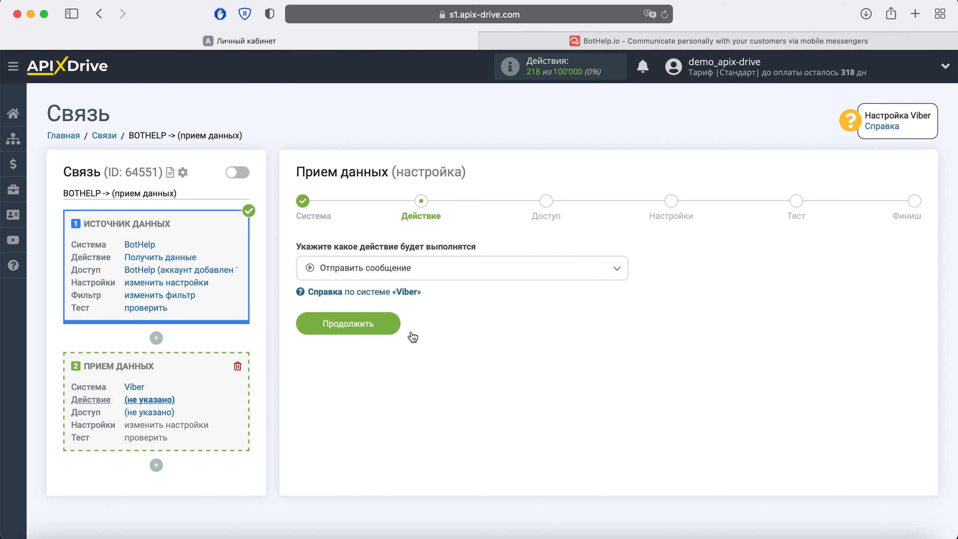
{"action": "left_click", "coordinate": [392, 326]}
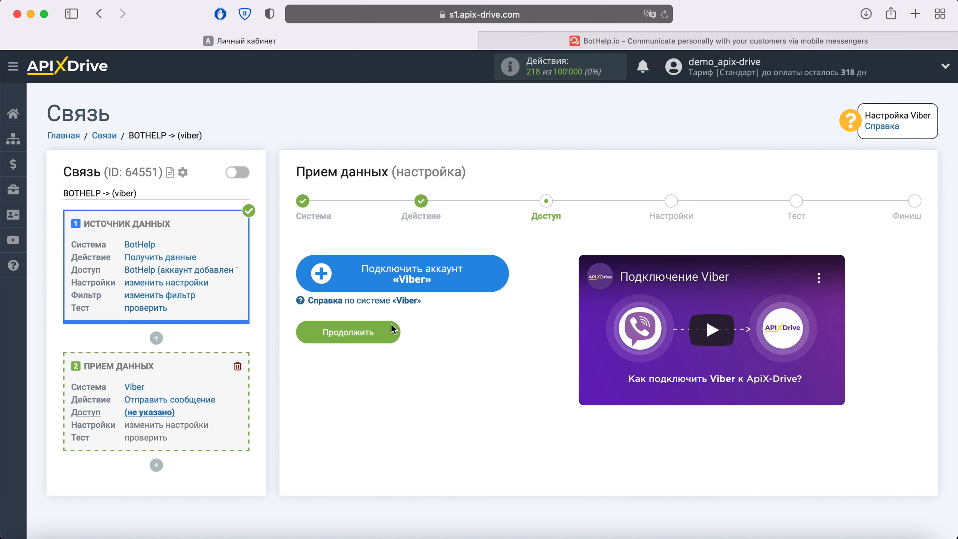
{"action": "left_click", "coordinate": [494, 278]}
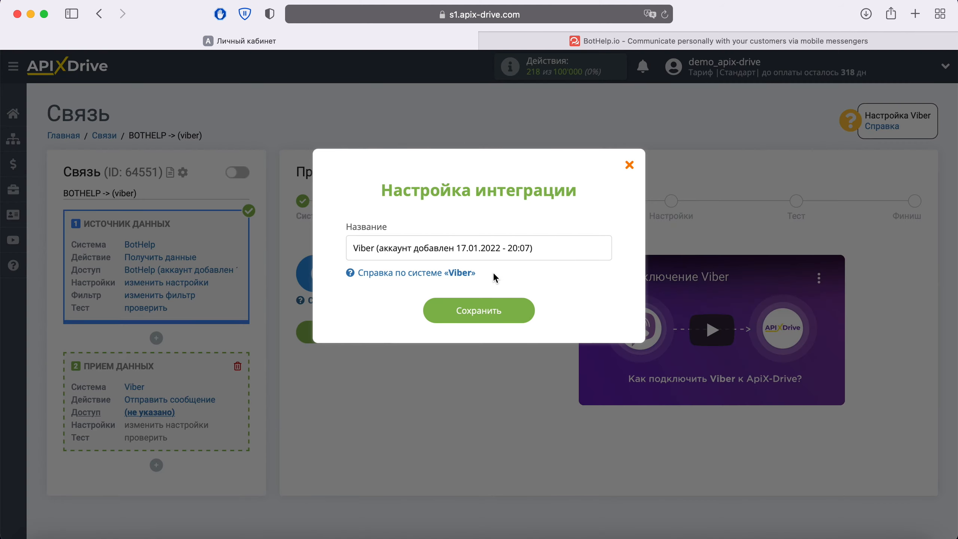
{"action": "left_click_drag", "start_coordinate": [552, 248], "coordinate": [309, 246]}
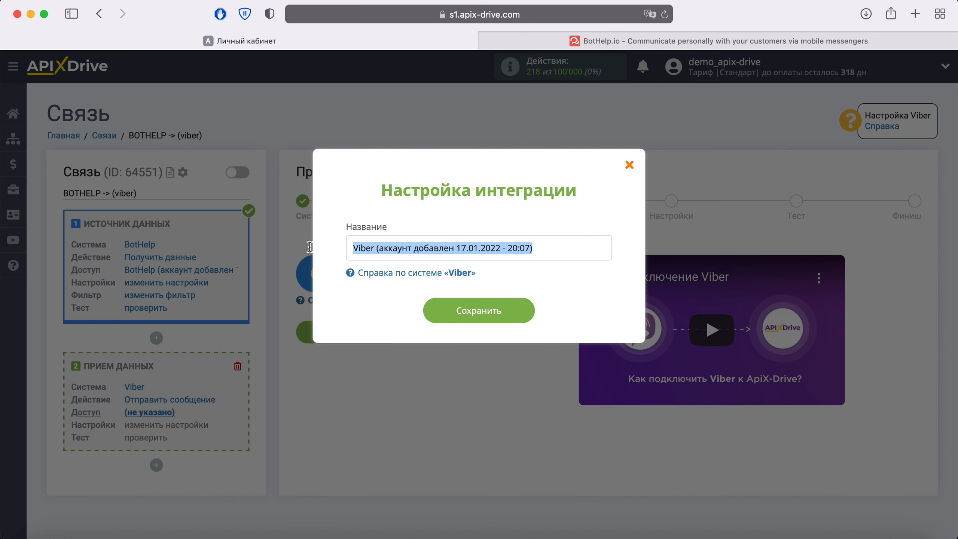
{"action": "left_click", "coordinate": [325, 252]}
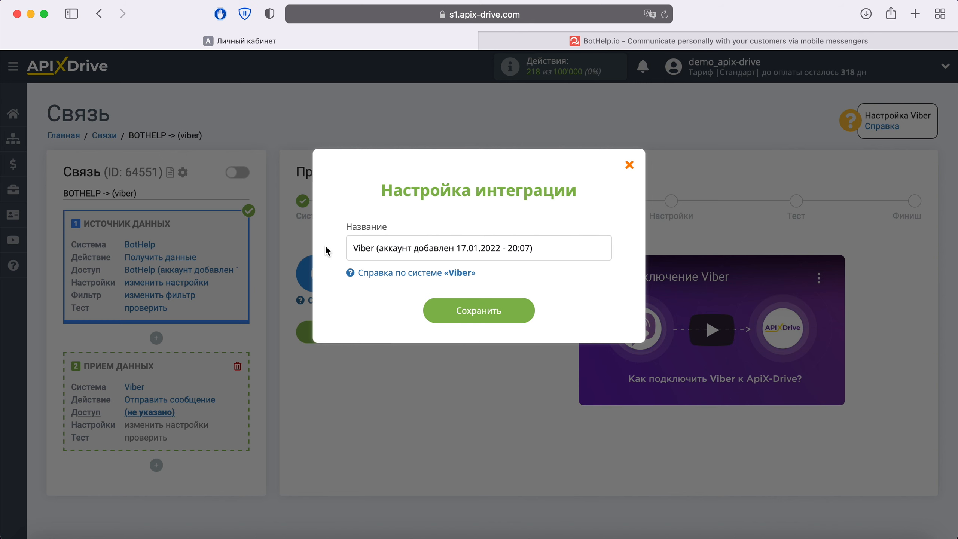
{"action": "left_click", "coordinate": [524, 315]}
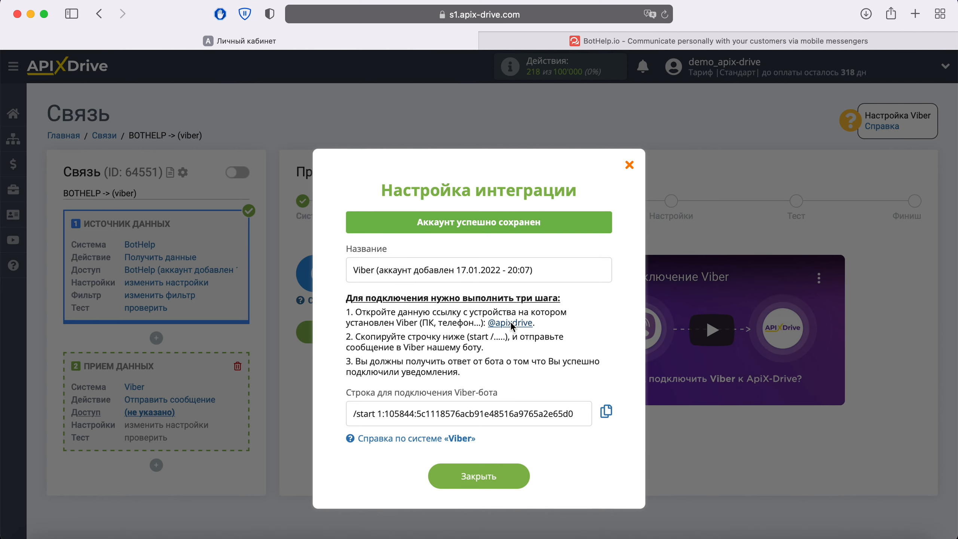
{"action": "left_click", "coordinate": [513, 325]}
{"action": "left_click", "coordinate": [595, 290]}
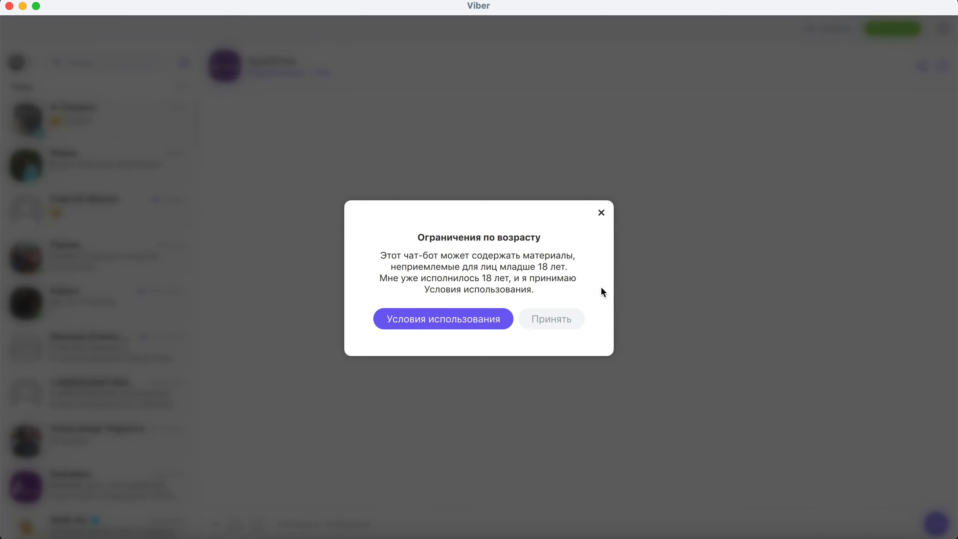
Accept Viber's age notice and copy the /start connection string from ApiX-Drive
{"action": "left_click", "coordinate": [574, 319]}
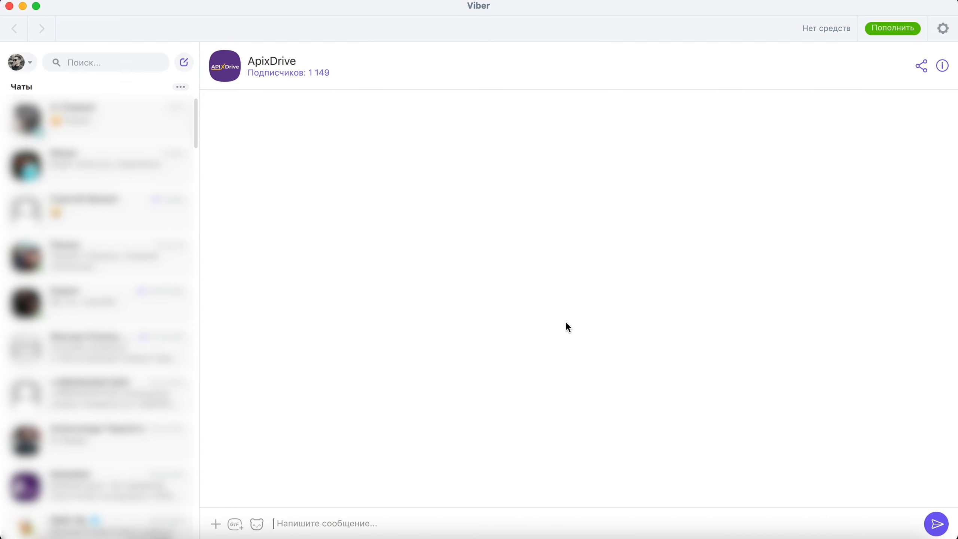
{"action": "key", "text": "super+Tab"}
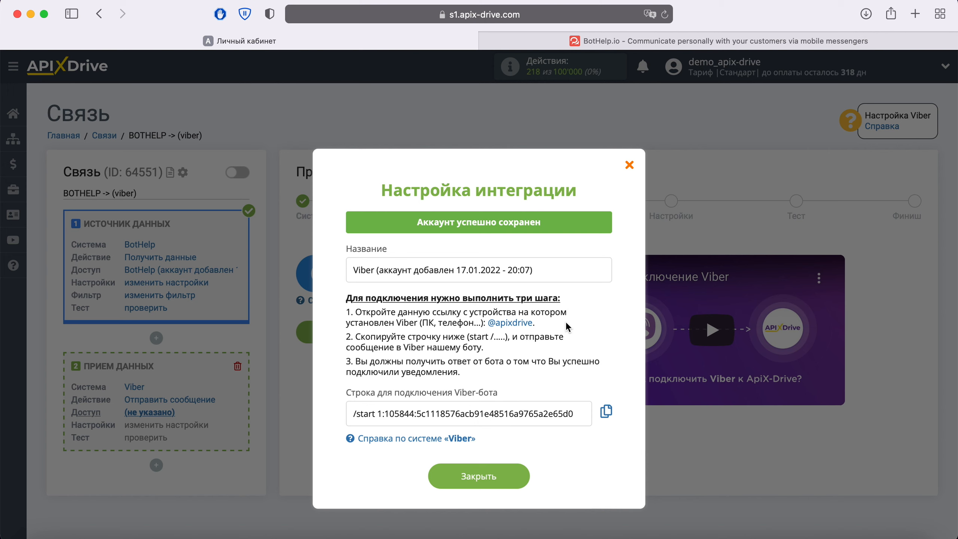
{"action": "left_click_drag", "start_coordinate": [582, 416], "coordinate": [345, 417]}
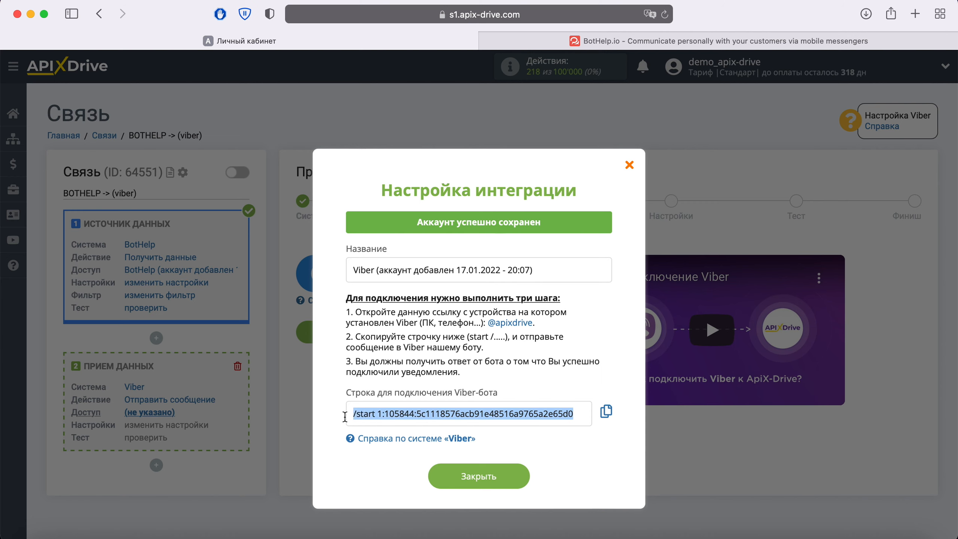
{"action": "right_click", "coordinate": [400, 416]}
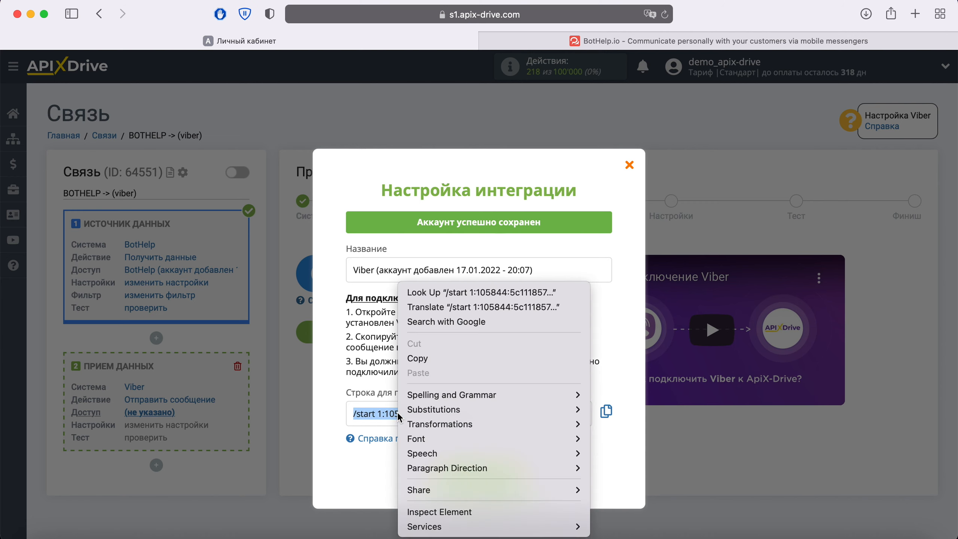
{"action": "left_click", "coordinate": [439, 359]}
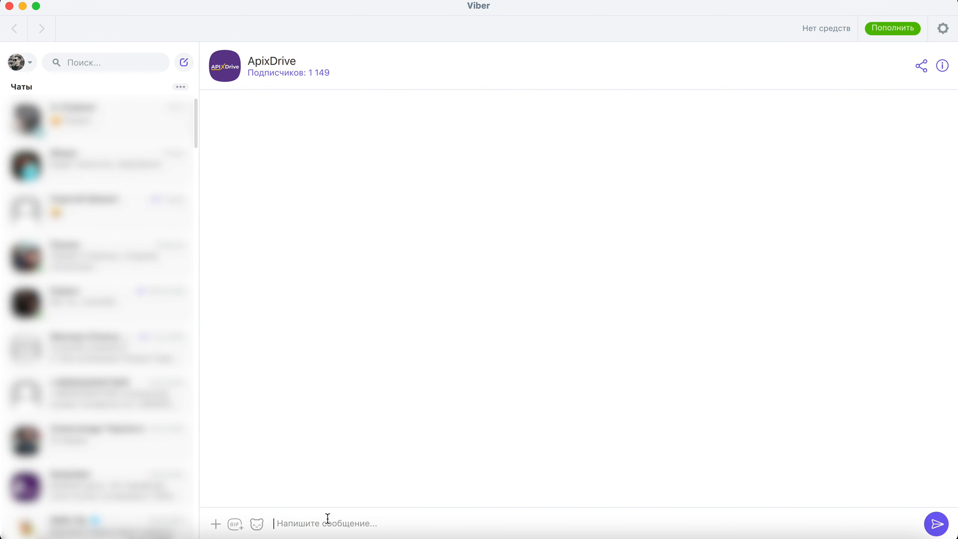
Send the pasted /start string to the ApixDrive bot chat and close the setup window
{"action": "right_click", "coordinate": [329, 523]}
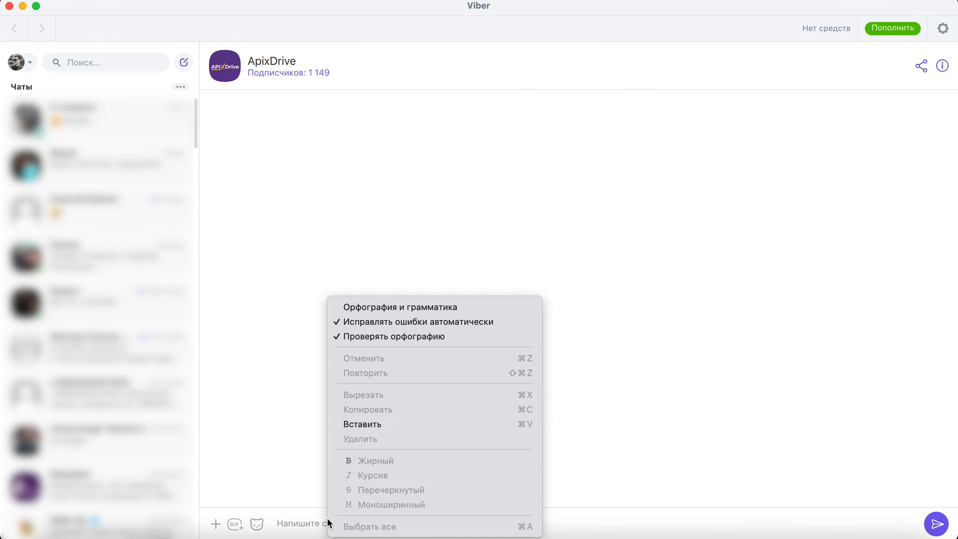
{"action": "left_click", "coordinate": [382, 423]}
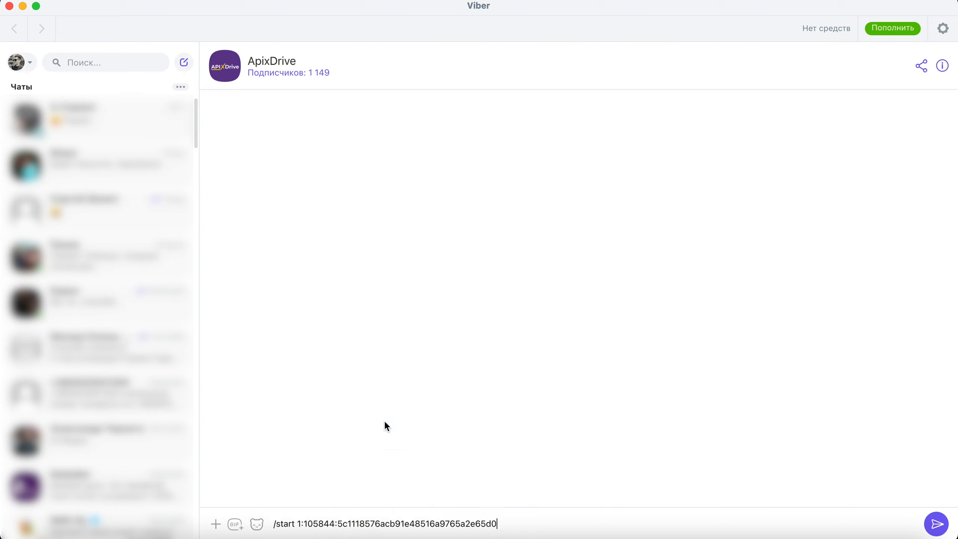
{"action": "left_click", "coordinate": [936, 521]}
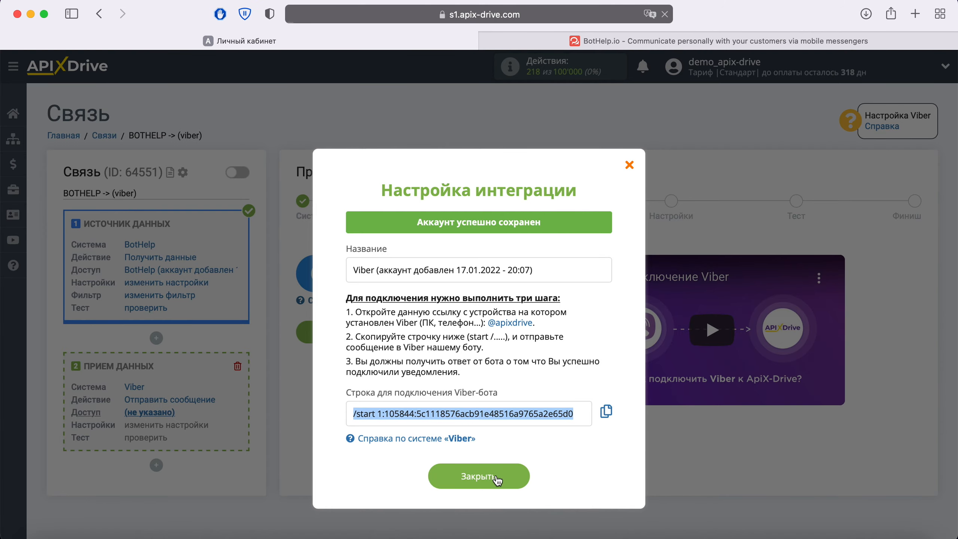
{"action": "left_click", "coordinate": [497, 476]}
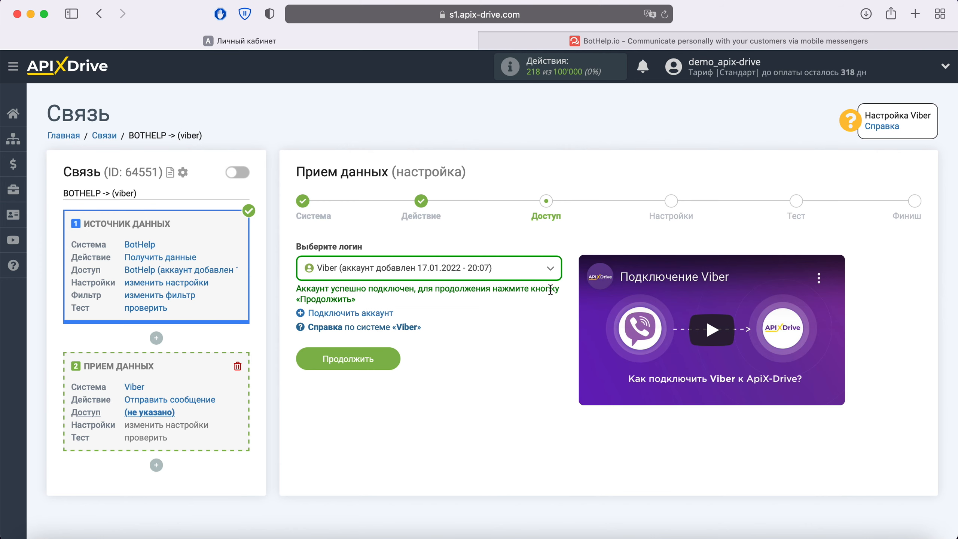
Select the connected Viber login for the receiver and proceed to message settings
{"action": "left_click", "coordinate": [546, 272]}
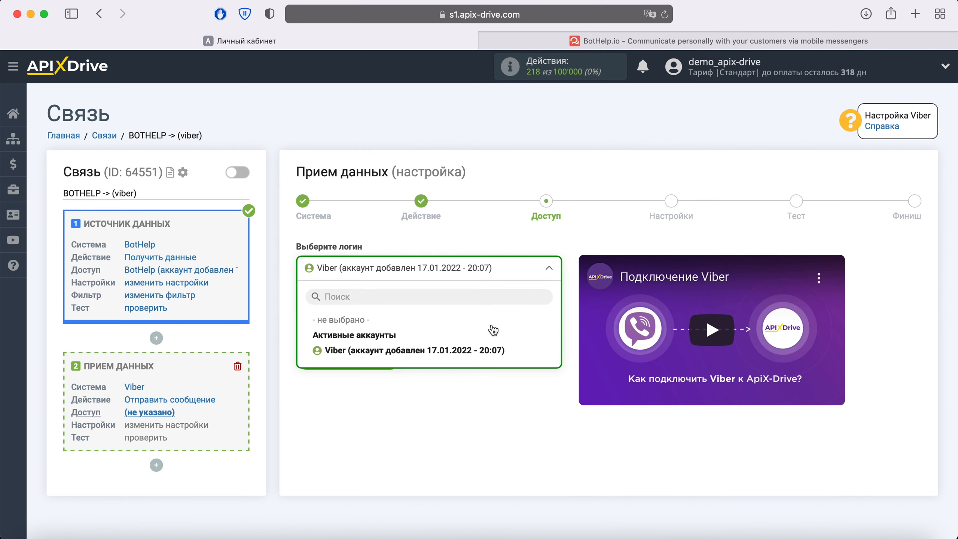
{"action": "left_click", "coordinate": [478, 351]}
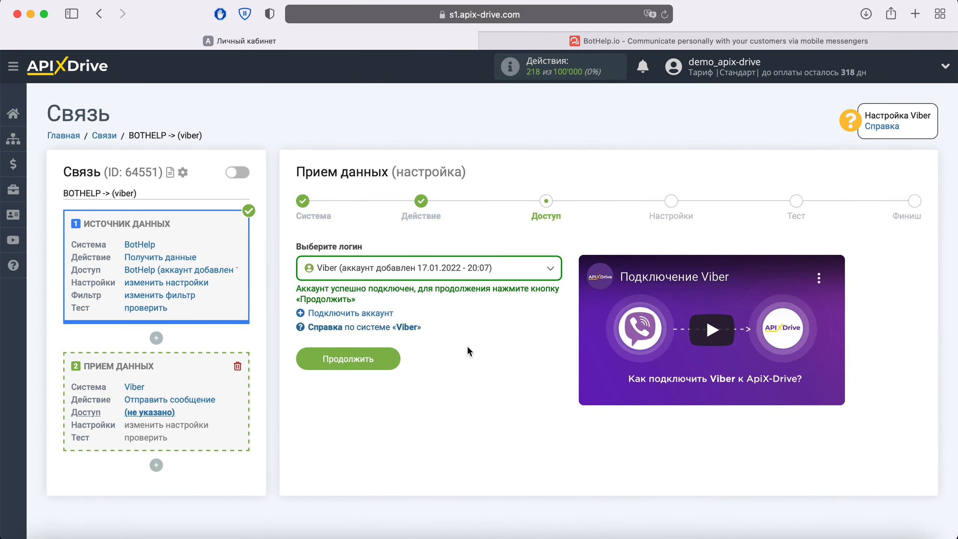
{"action": "left_click", "coordinate": [387, 357]}
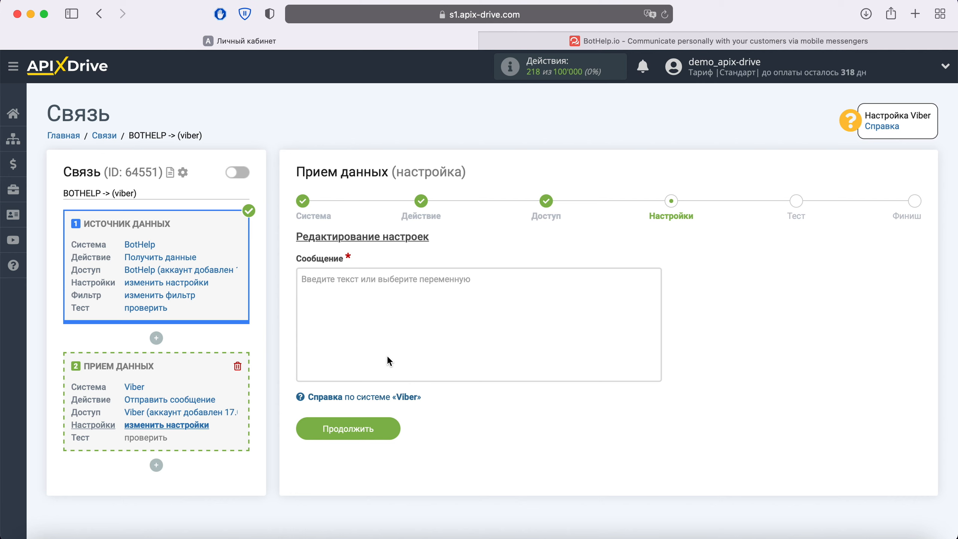
Start the message with 'Новый контакт из BotHelp' followed by the created_at_show variable
{"action": "left_click", "coordinate": [358, 315]}
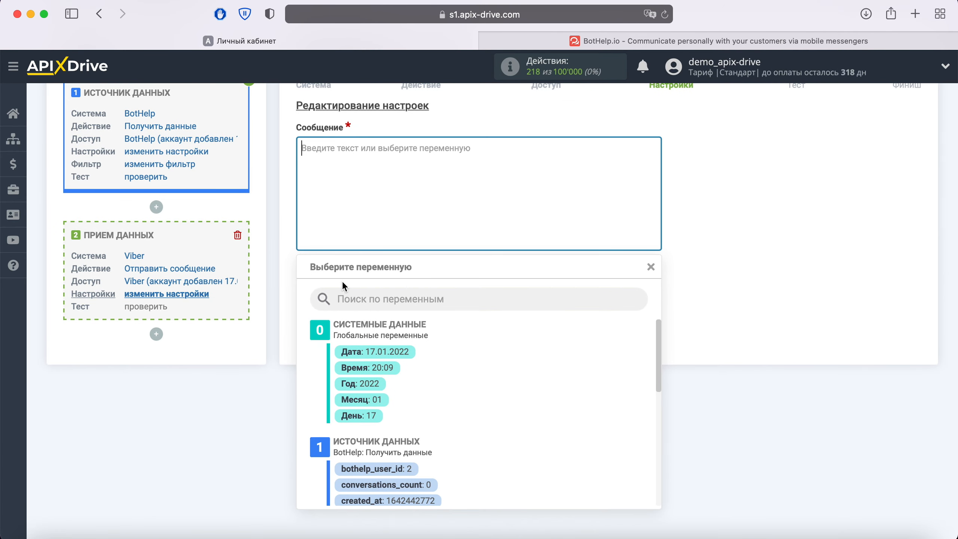
{"action": "scroll", "coordinate": [538, 377], "scroll_direction": "down", "scroll_amount": 3}
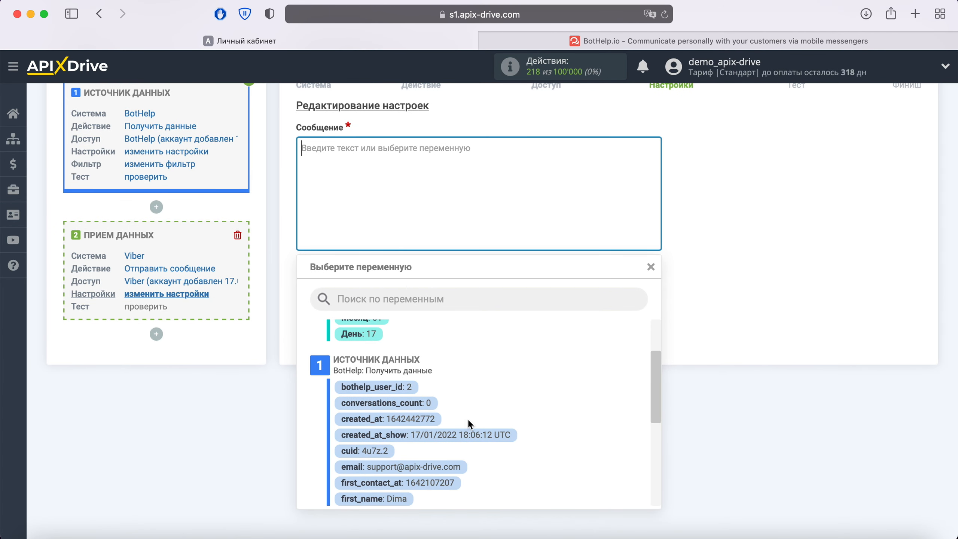
{"action": "left_click", "coordinate": [456, 434]}
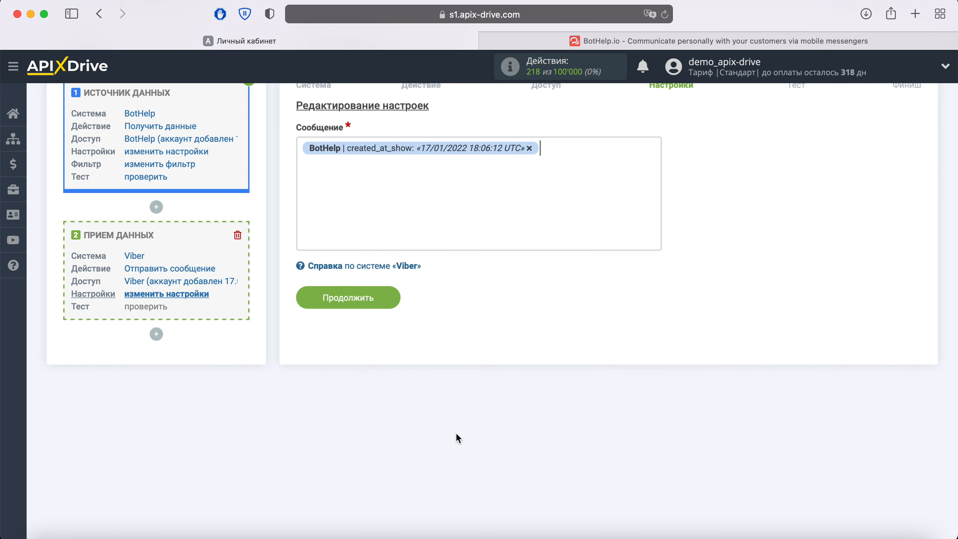
{"action": "left_click", "coordinate": [302, 149]}
{"action": "type", "text": "Новый контакт из BotHe"}
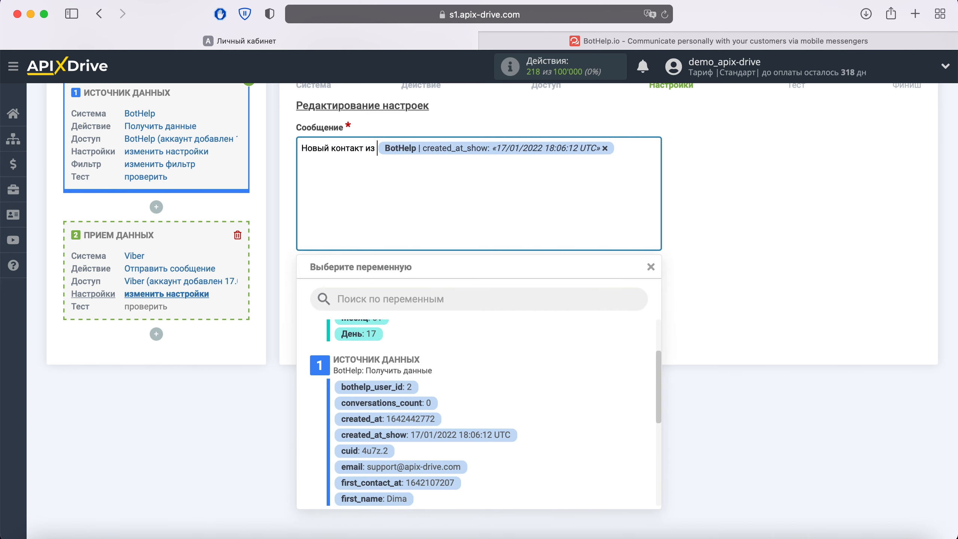
{"action": "type", "text": "lp"}
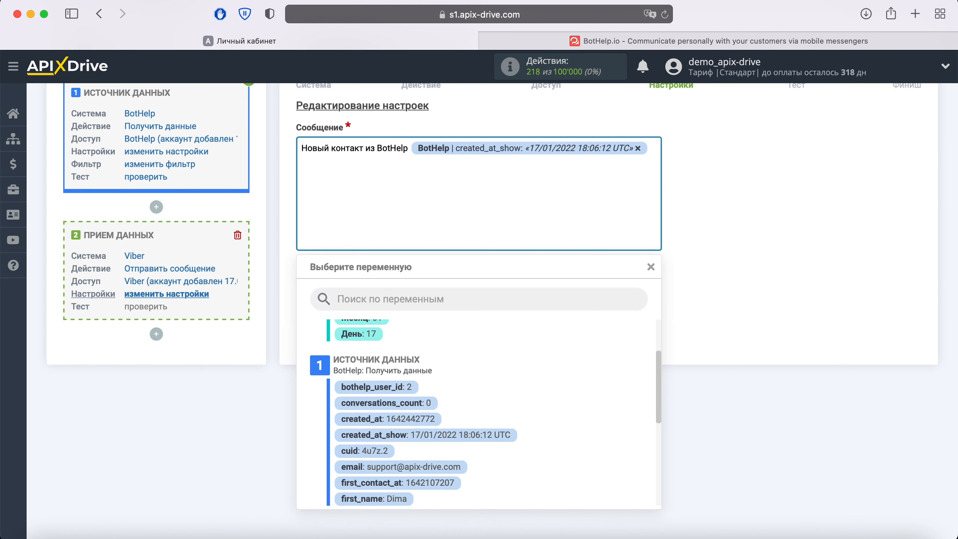
{"action": "key", "text": "End"}
Add lines 'Имя' with the first_name variable and 'Телефон' with the phone variable
{"action": "key", "text": "Return"}
{"action": "type", "text": "Имя"}
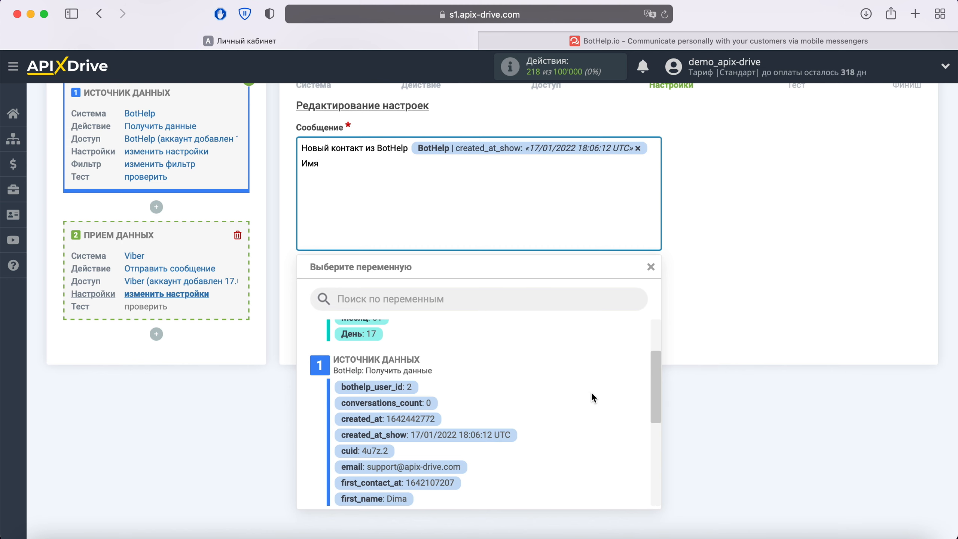
{"action": "scroll", "coordinate": [592, 398], "scroll_direction": "down", "scroll_amount": 3}
{"action": "left_click", "coordinate": [394, 440]}
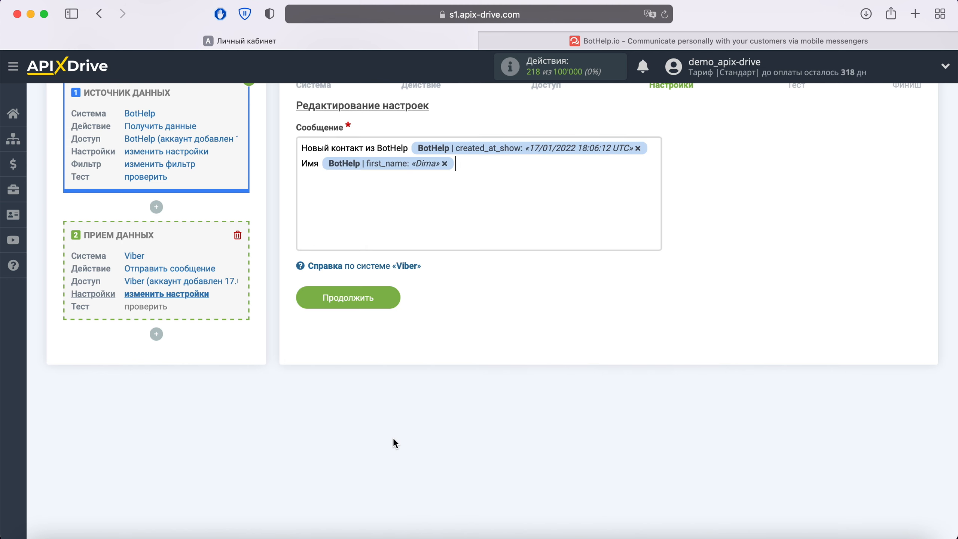
{"action": "key", "text": "Return"}
{"action": "type", "text": "Телефон"}
{"action": "left_click", "coordinate": [366, 179]}
{"action": "scroll", "coordinate": [506, 398], "scroll_direction": "down", "scroll_amount": 2}
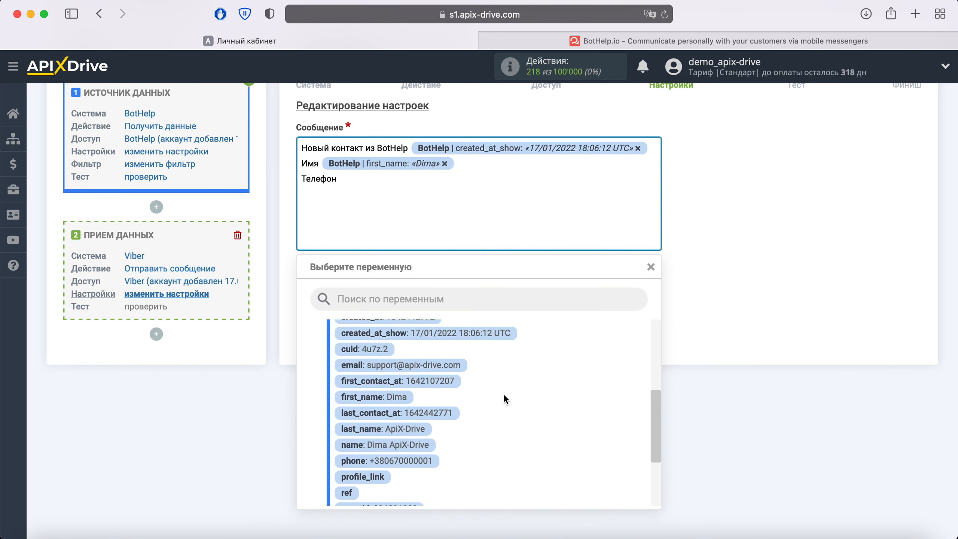
{"action": "left_click", "coordinate": [428, 463]}
Add an 'Email' line with the email variable, then save the message
{"action": "key", "text": "Return"}
{"action": "type", "text": "Email"}
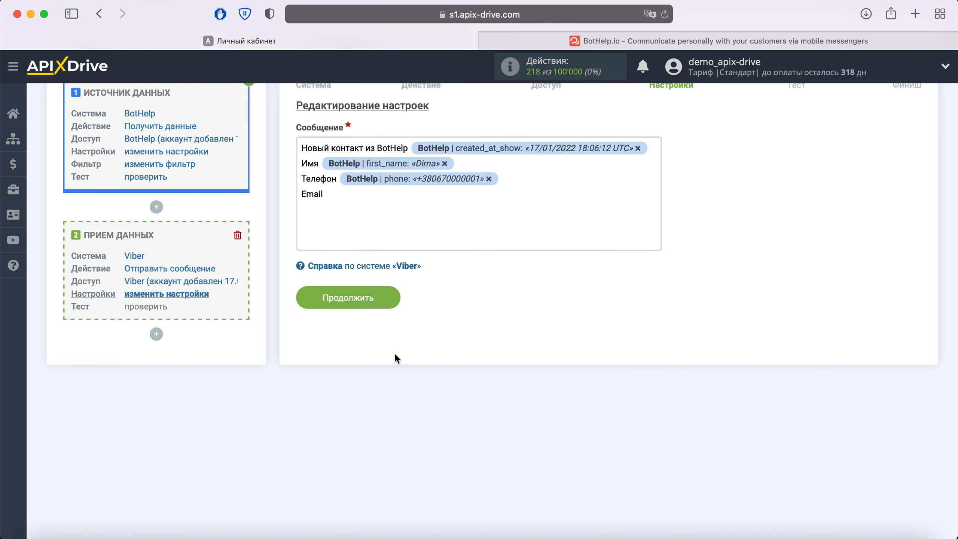
{"action": "left_click", "coordinate": [353, 196]}
{"action": "left_click", "coordinate": [400, 306]}
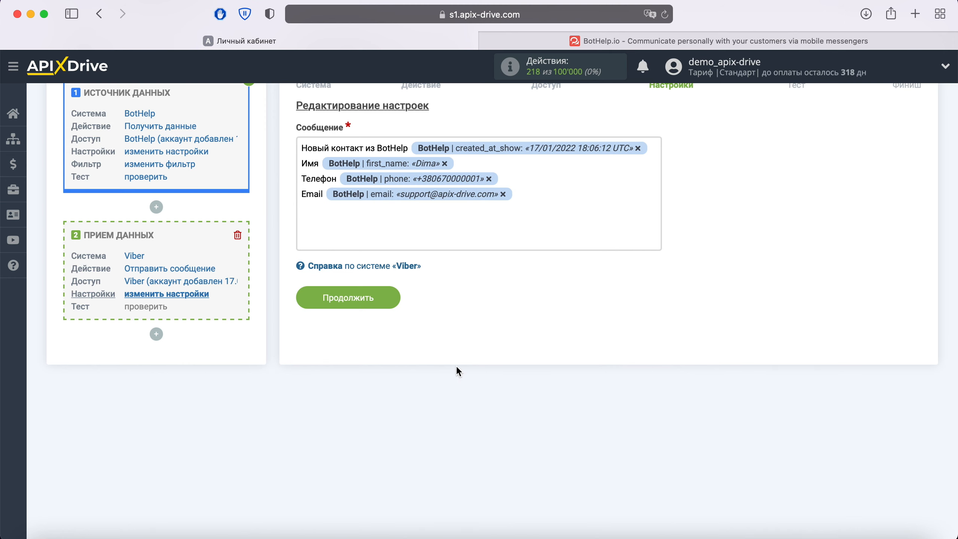
{"action": "left_click", "coordinate": [391, 305]}
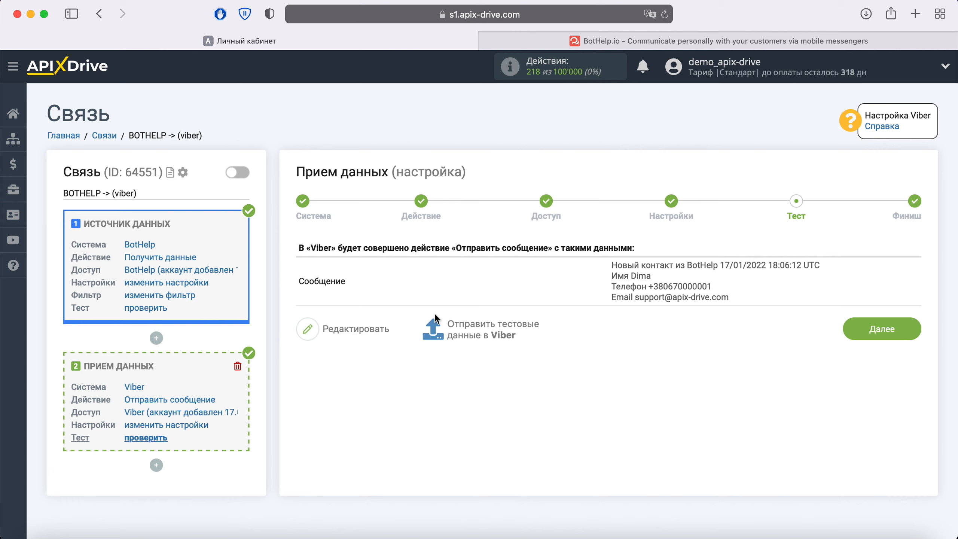
Send the test new-contact data to Viber and switch to the Viber app
{"action": "left_click", "coordinate": [476, 325]}
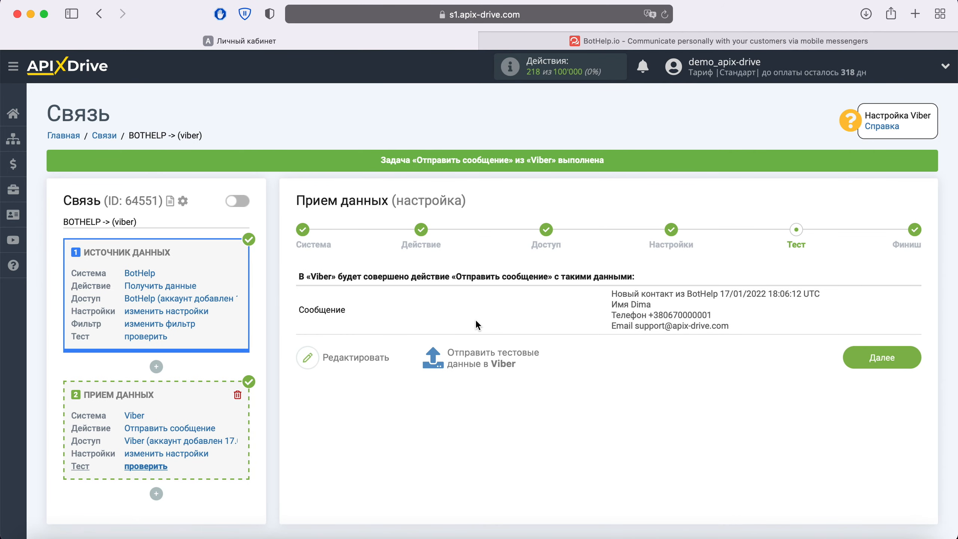
{"action": "key", "text": "super+Tab"}
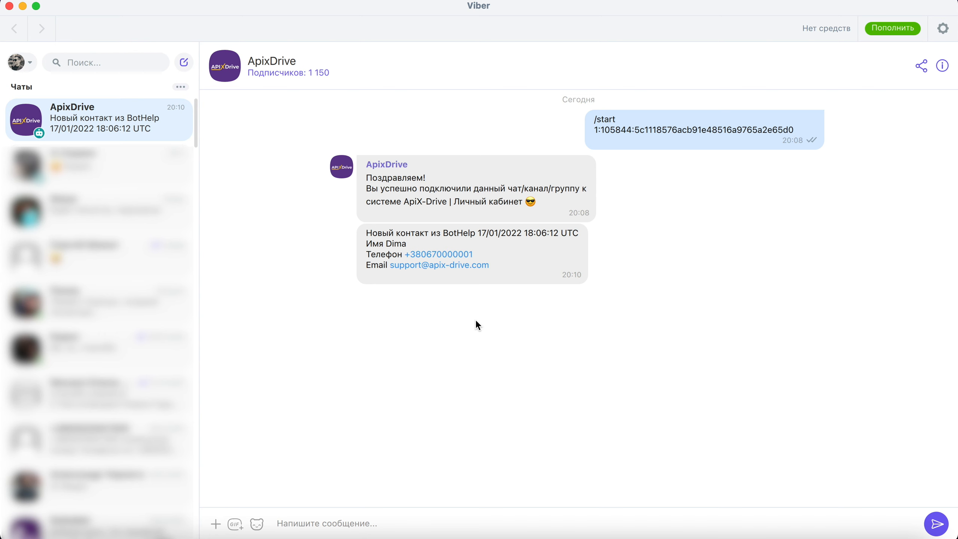
Return to ApiX-Drive and finish the Viber receiver setup with Далее
{"action": "key", "text": "super+Tab"}
{"action": "left_click", "coordinate": [910, 357]}
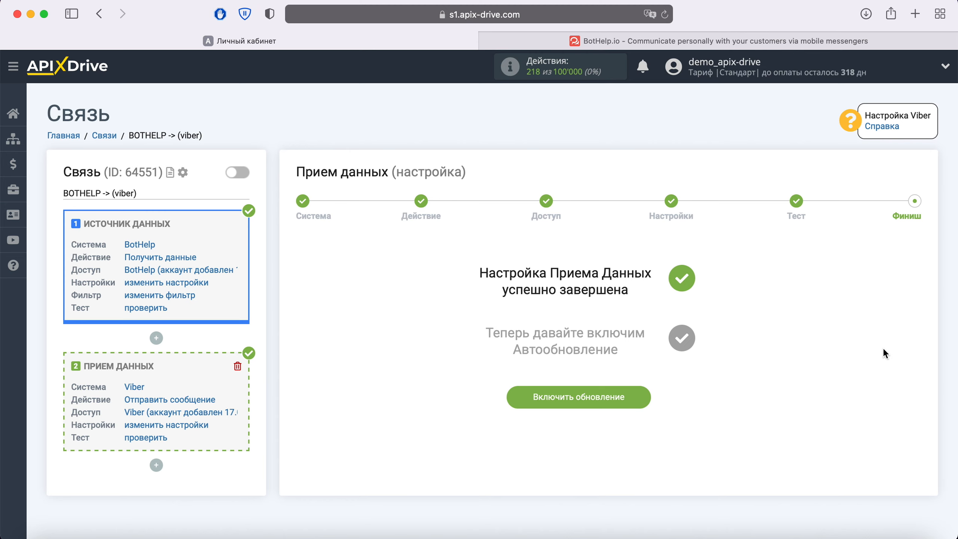
Enable auto-update for BOTHELP -> (viber) and save a 5 минут update interval
{"action": "left_click", "coordinate": [639, 396]}
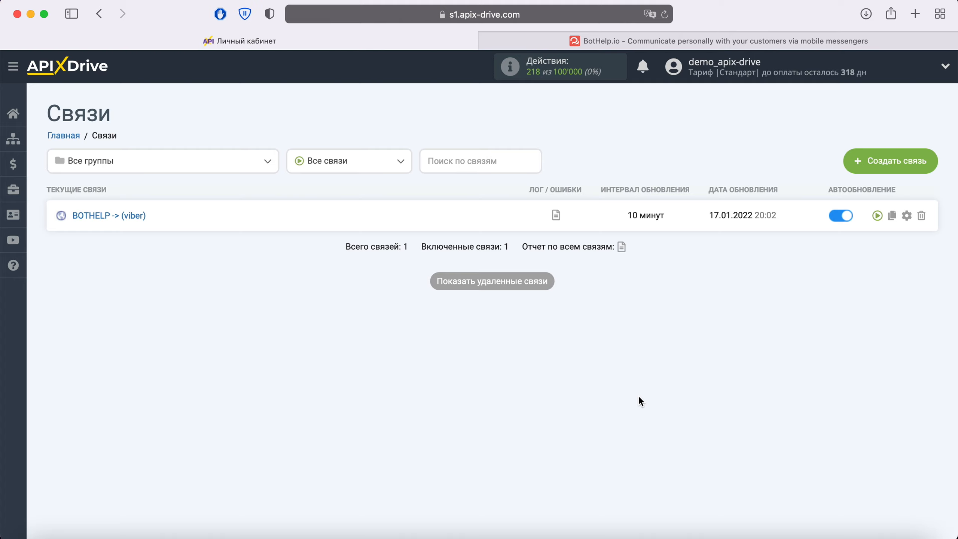
{"action": "left_click", "coordinate": [907, 216]}
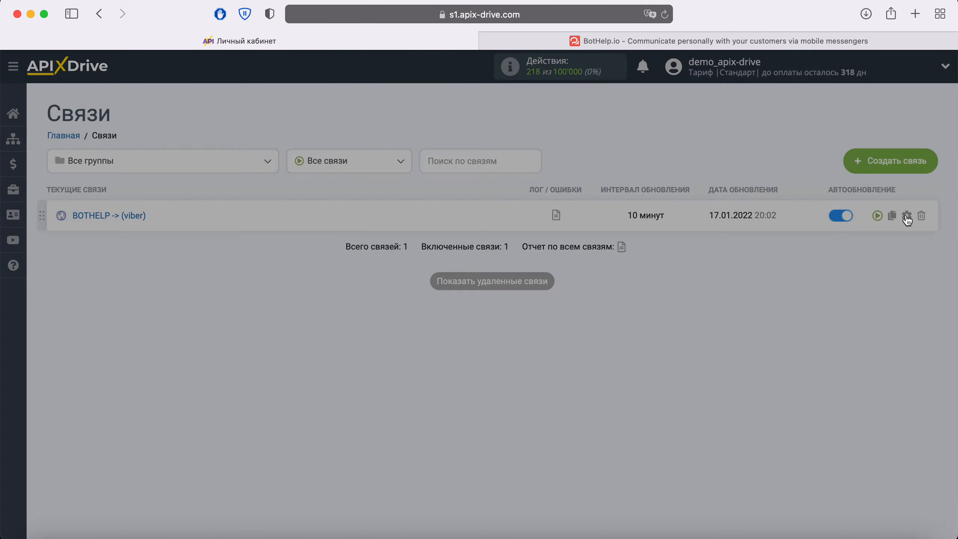
{"action": "left_click", "coordinate": [584, 308]}
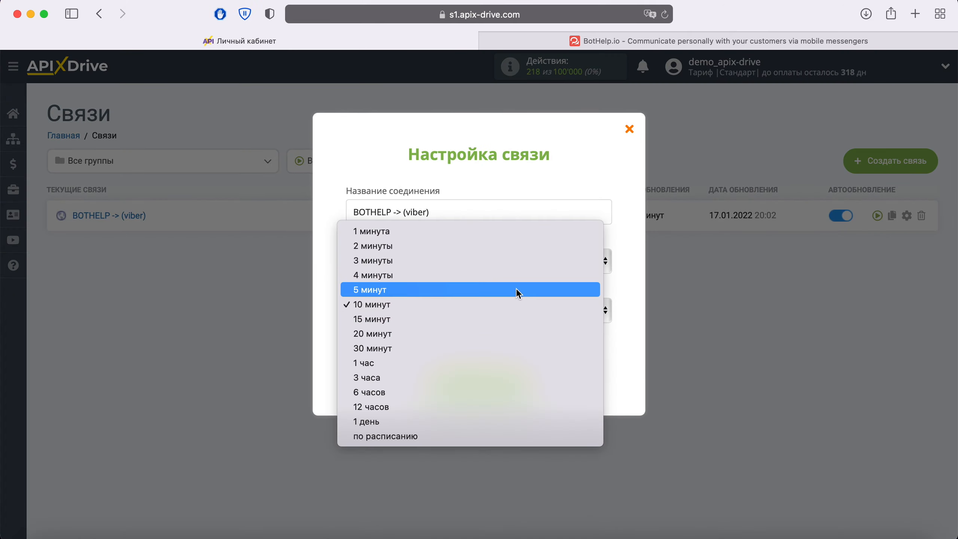
{"action": "key", "text": "Escape"}
{"action": "left_click", "coordinate": [519, 383]}
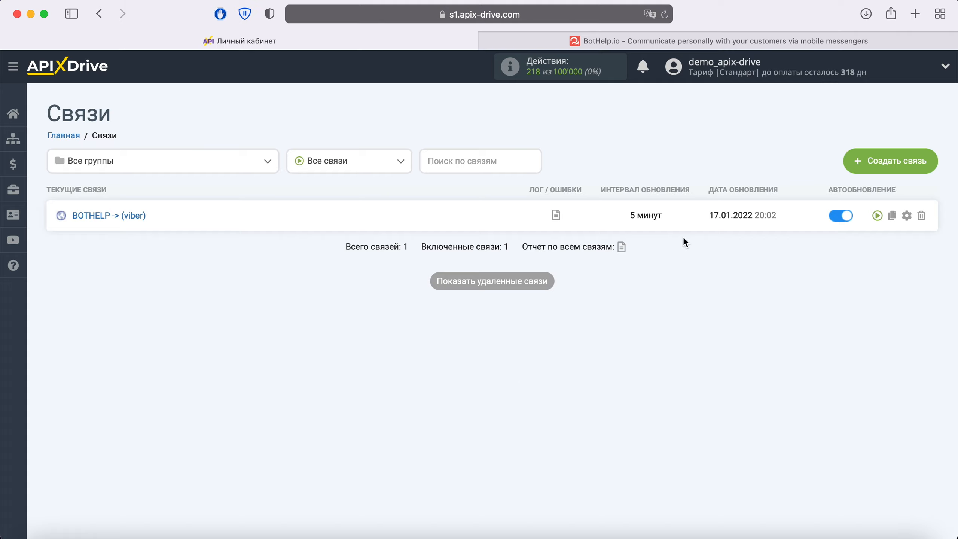